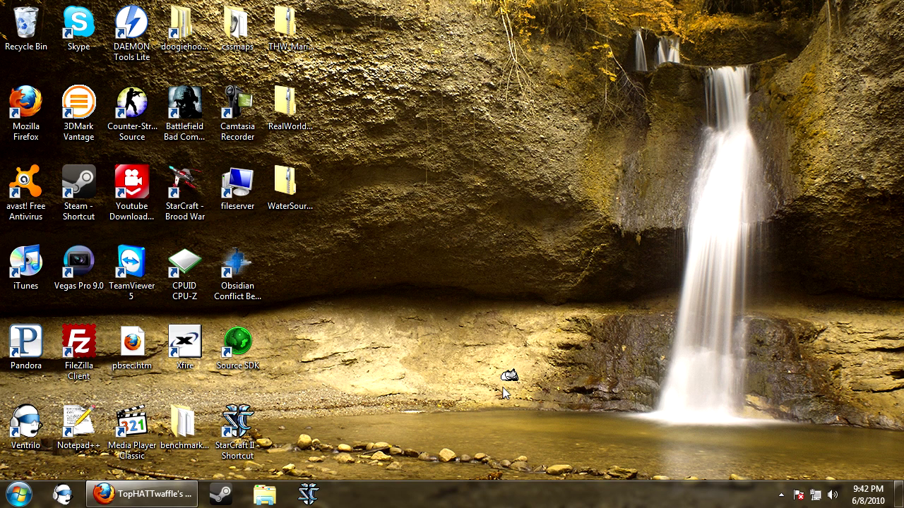
# - Bring Firefox back and go to the site's Downloads > Tools page
pyautogui.click(189, 485)
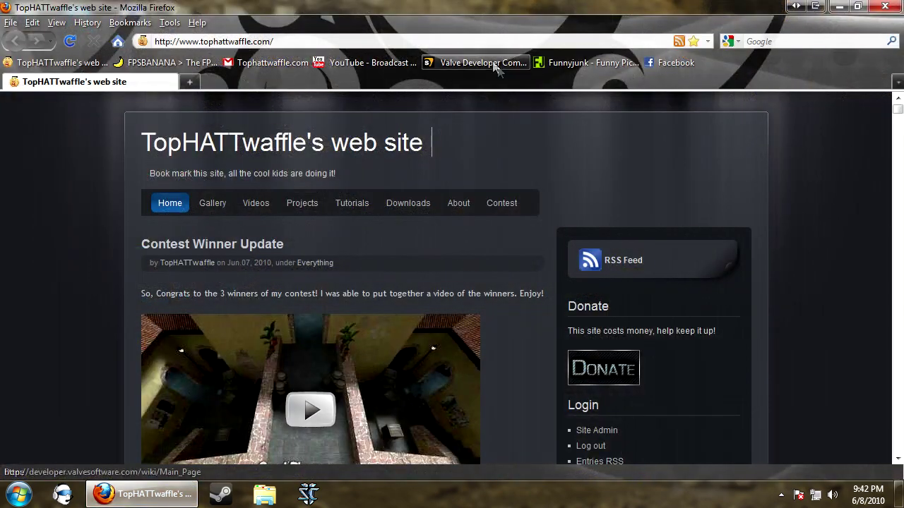
pyautogui.click(424, 204)
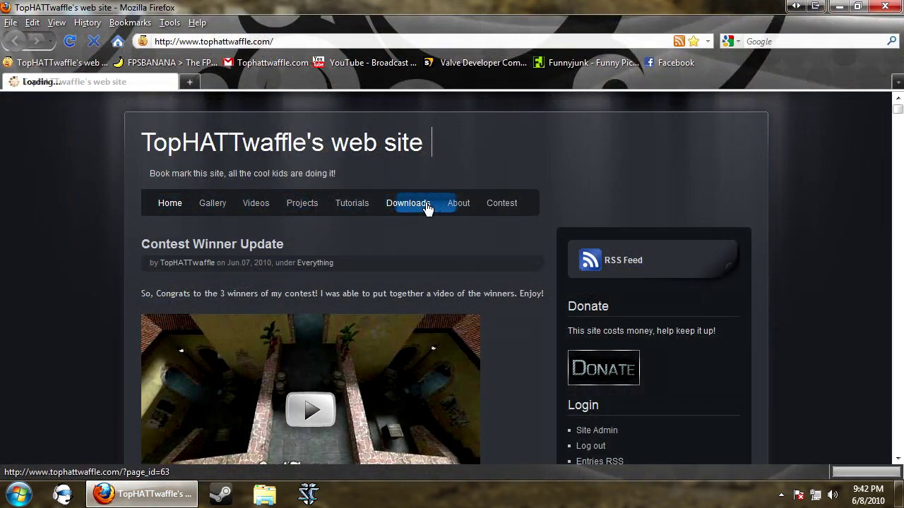
pyautogui.click(181, 360)
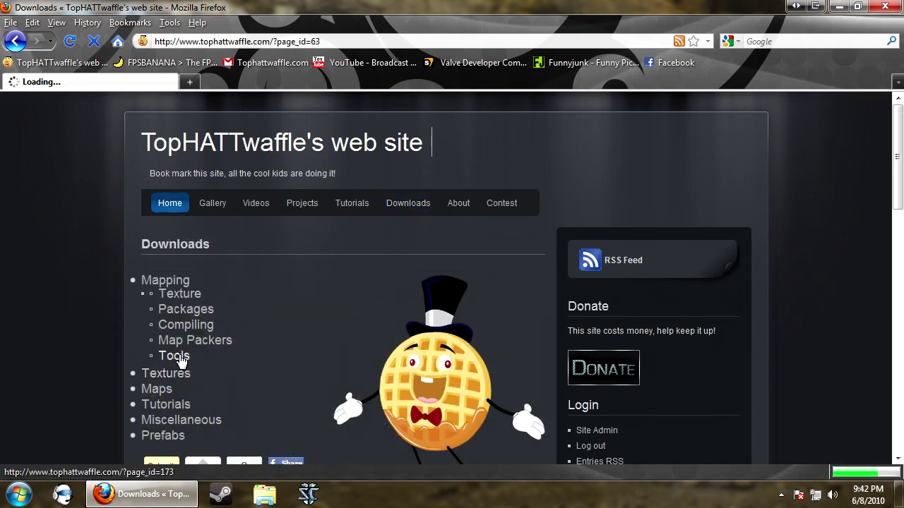
pyautogui.scroll(-10, 387, 290)
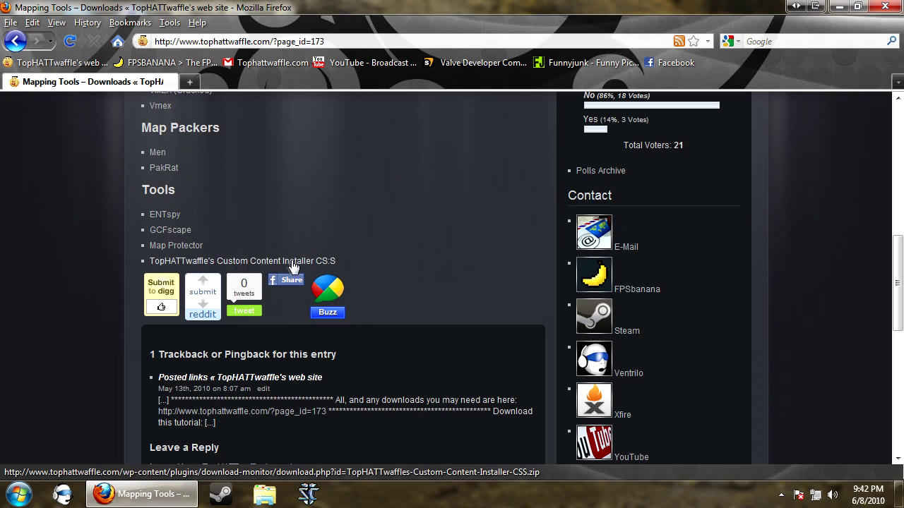
# - Download the Custom Content Installer CS:S zip, close the downloads list, and minimize Firefox
pyautogui.click(316, 266)
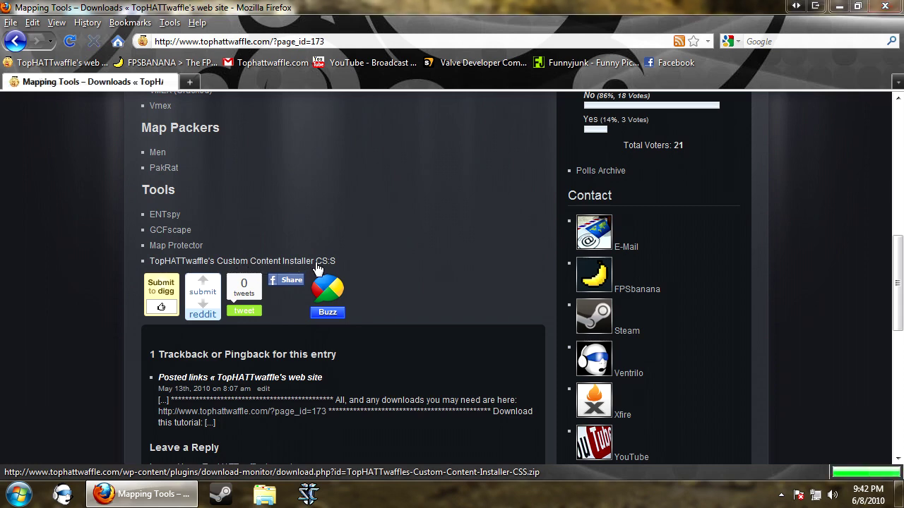
pyautogui.click(471, 439)
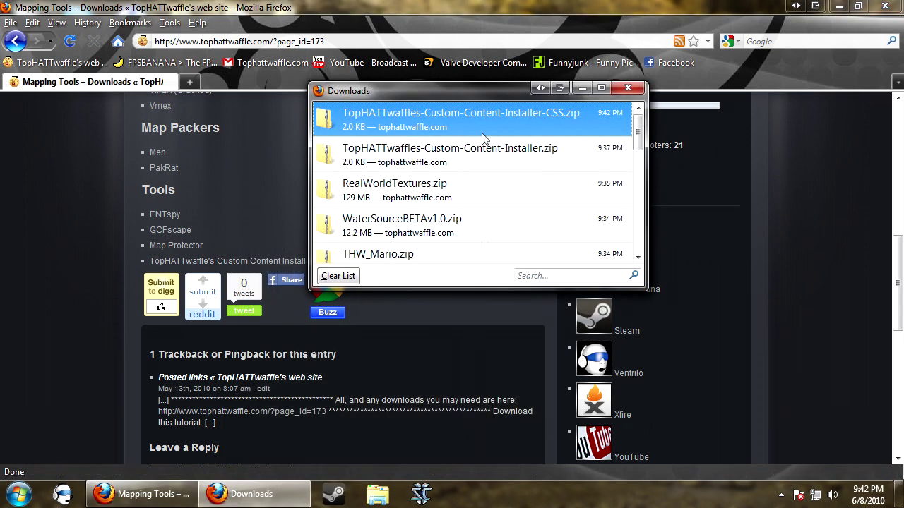
pyautogui.click(637, 88)
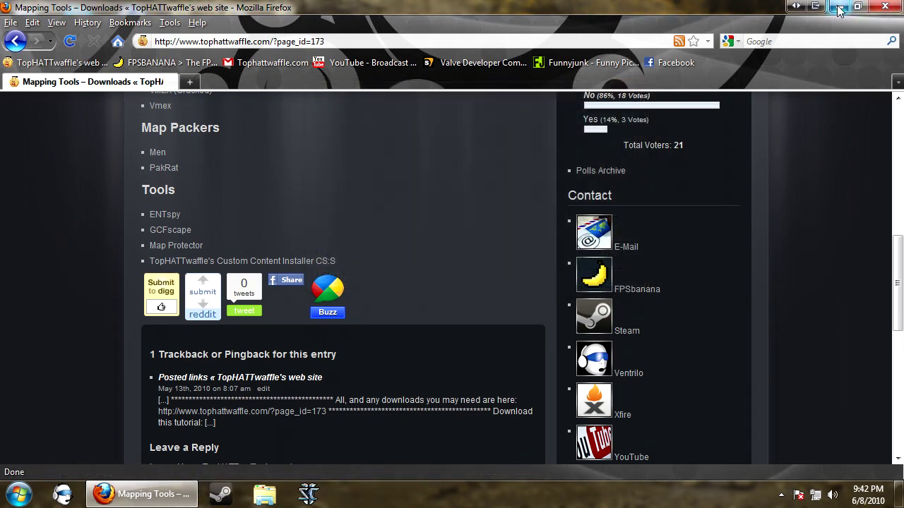
pyautogui.click(838, 7)
# - Extract the Custom Content Installer folder from the zip to the desktop and open it
pyautogui.doubleClick(296, 276)
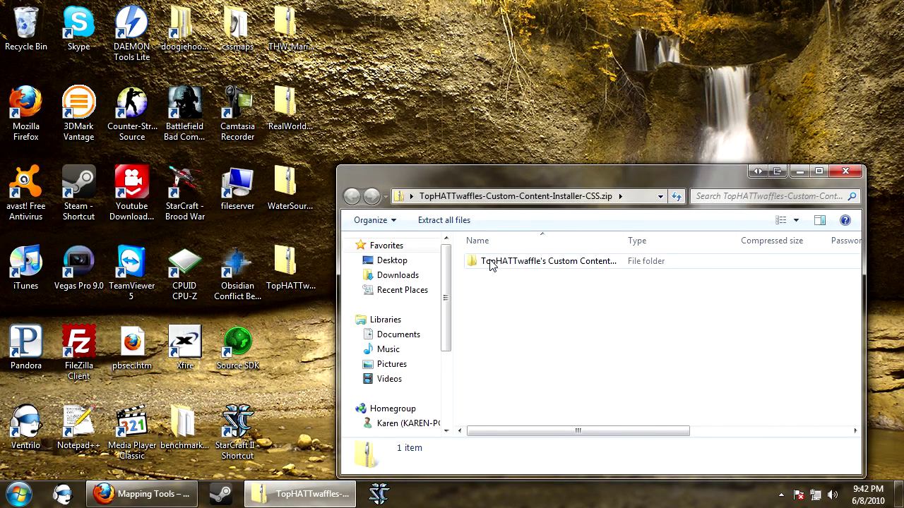
pyautogui.moveTo(491, 265); pyautogui.dragTo(302, 351)
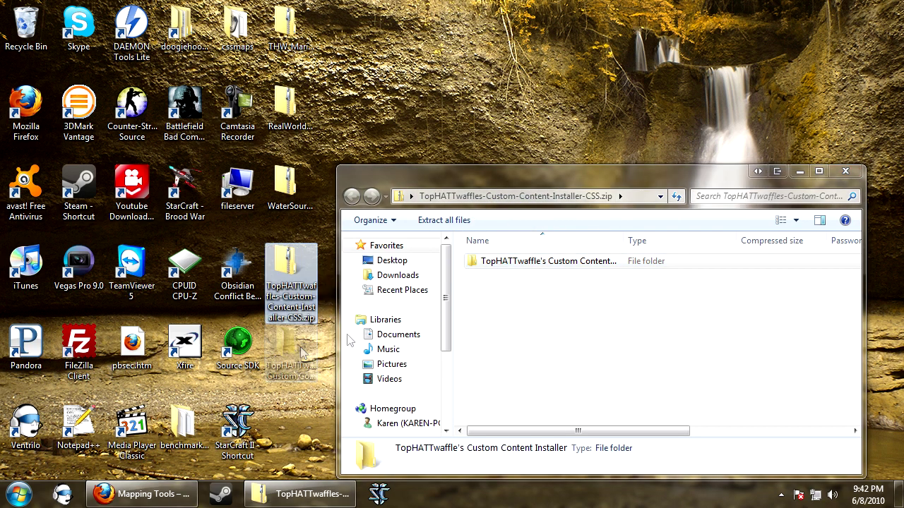
pyautogui.hotkey('alt', 'F4')
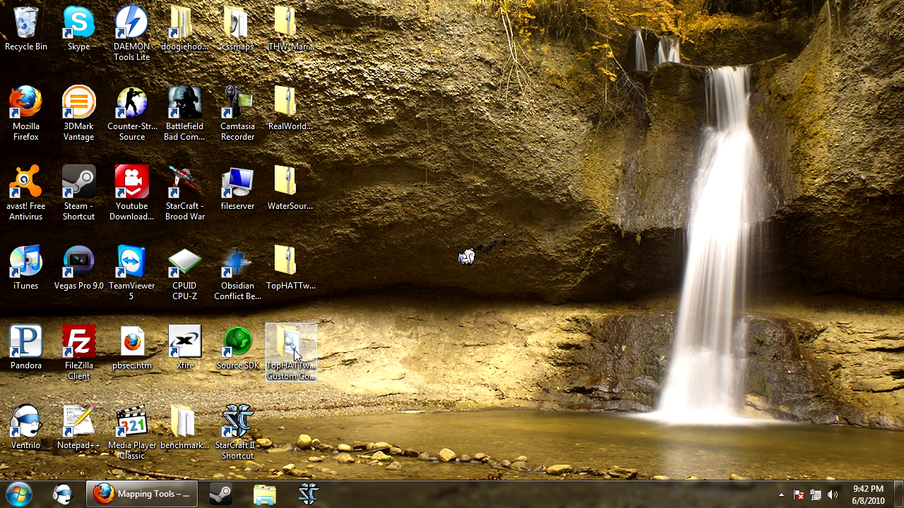
pyautogui.doubleClick(295, 356)
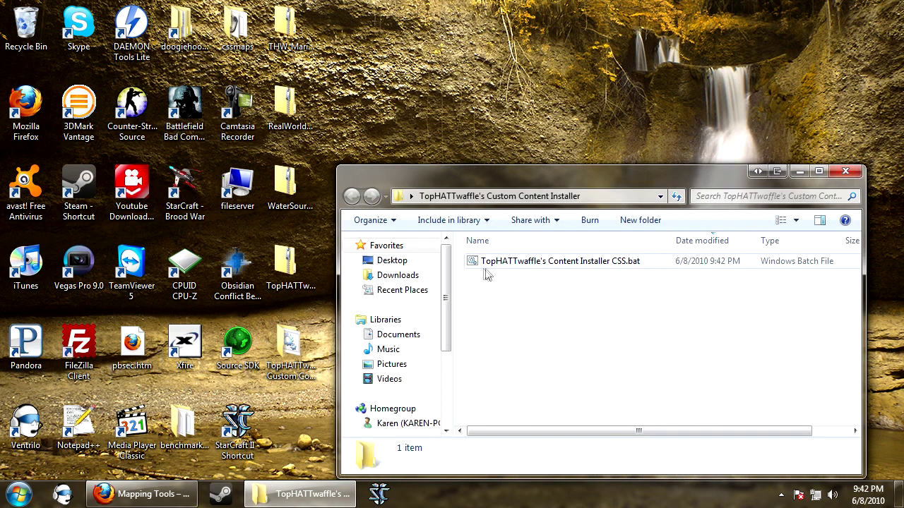
# - Run TopHATTwaffle's Content Installer CSS.bat and arrange the console and folder windows side by side
pyautogui.doubleClick(624, 263)
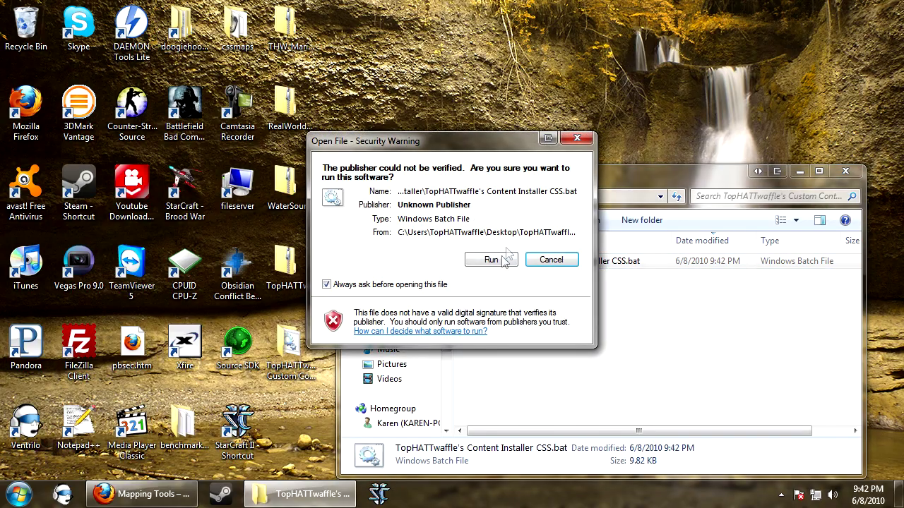
pyautogui.click(544, 261)
pyautogui.moveTo(341, 28); pyautogui.dragTo(710, 9)
pyautogui.click(615, 377)
pyautogui.moveTo(712, 188); pyautogui.dragTo(379, 188)
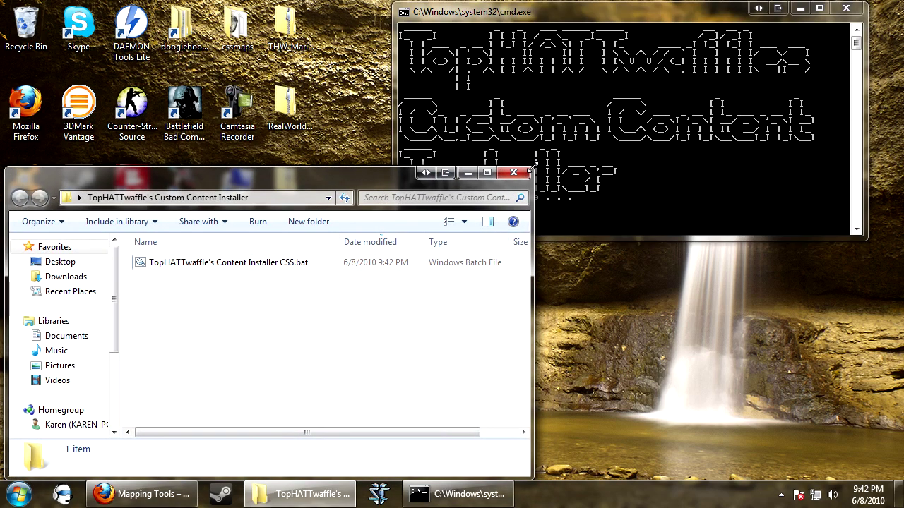
pyautogui.moveTo(530, 170); pyautogui.dragTo(346, 167)
pyautogui.click(595, 137)
# - Continue past the intro screens and enter the Steam login name and install drive D
pyautogui.press('Return')
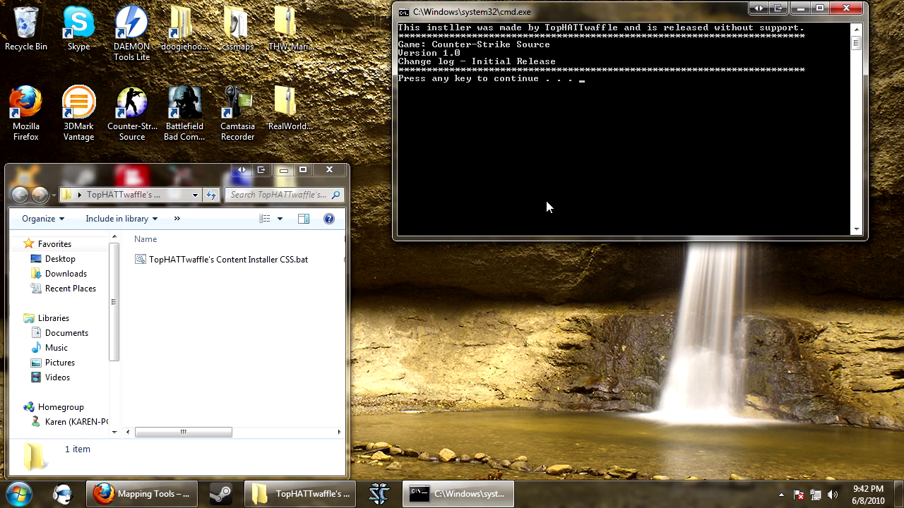
pyautogui.press('Return')
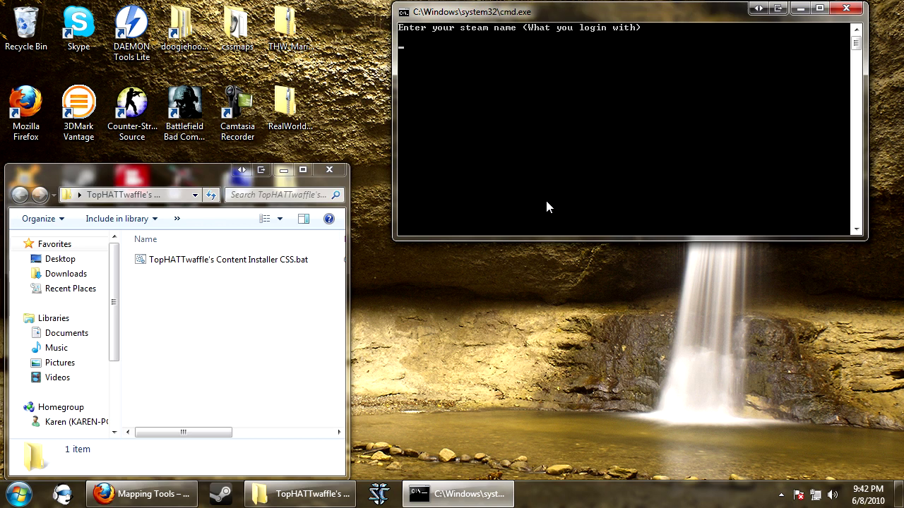
pyautogui.write('iehoogi')
pyautogui.press('Return')
pyautogui.press('Return')
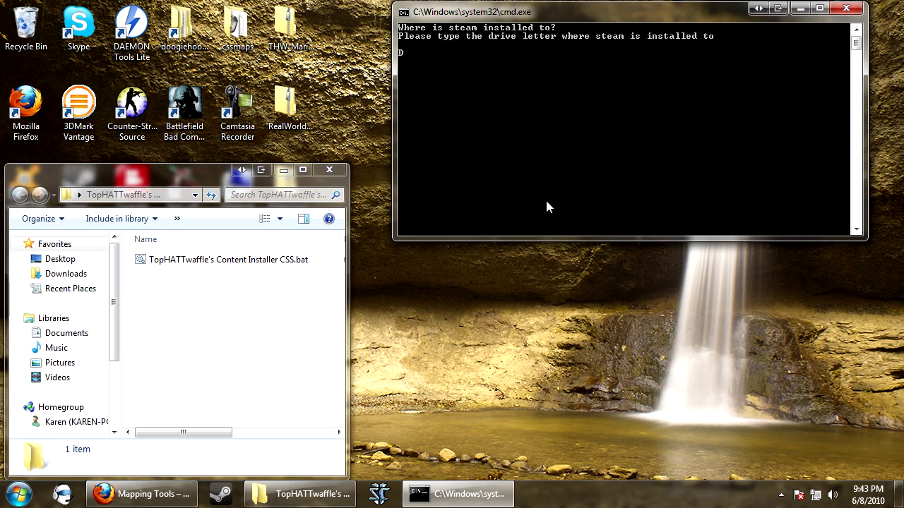
pyautogui.write('D')
pyautogui.press('Return')
pyautogui.press('Return')
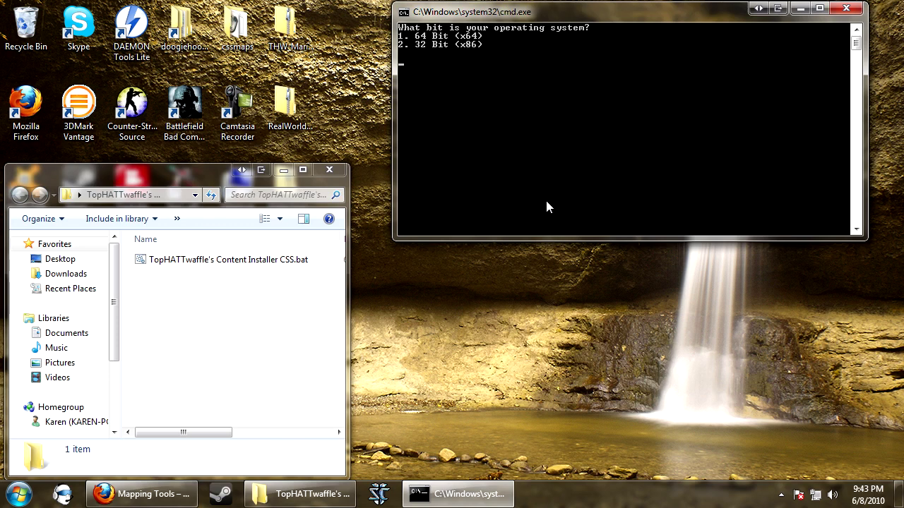
pyautogui.click(19, 494)
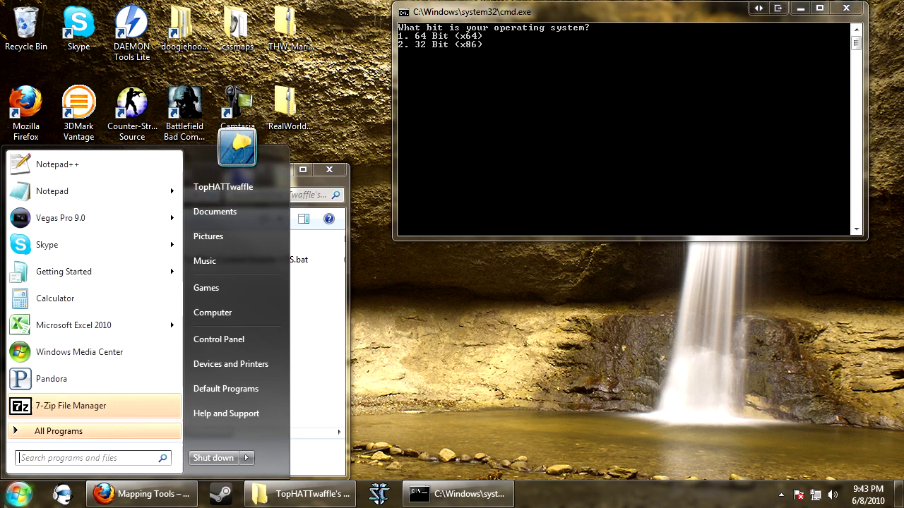
pyautogui.rightClick(214, 313)
pyautogui.click(292, 429)
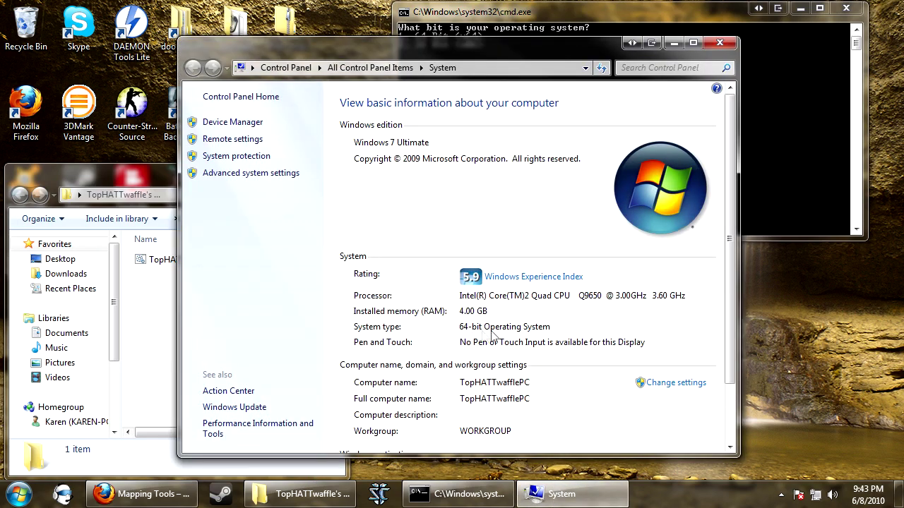
pyautogui.click(720, 43)
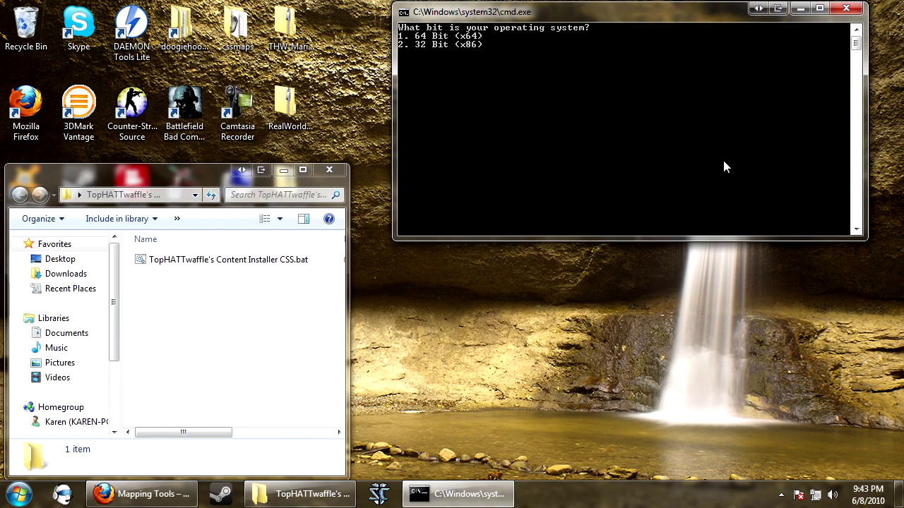
pyautogui.press('Return')
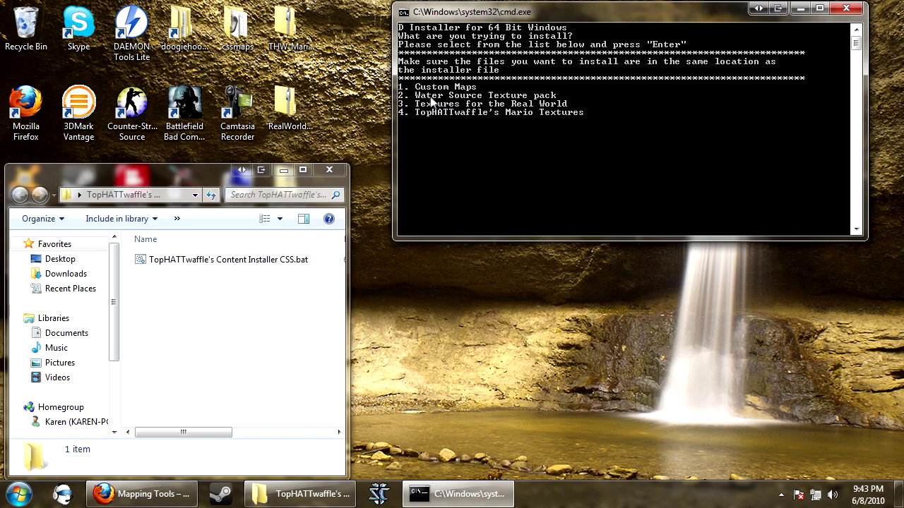
# - Move the folder window right and enter 2 for the Water Source Texture pack
pyautogui.moveTo(195, 185); pyautogui.dragTo(672, 185)
pyautogui.moveTo(483, 212); pyautogui.dragTo(384, 213)
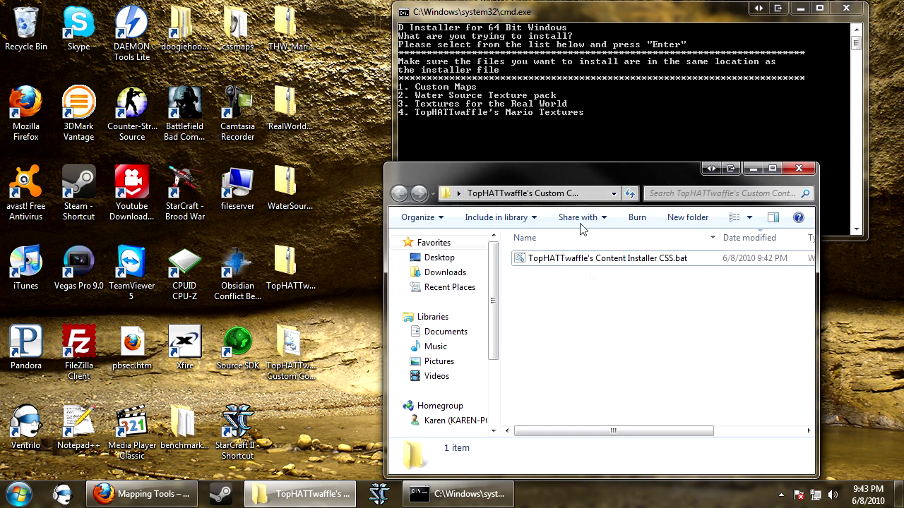
pyautogui.click(463, 127)
pyautogui.write('2')
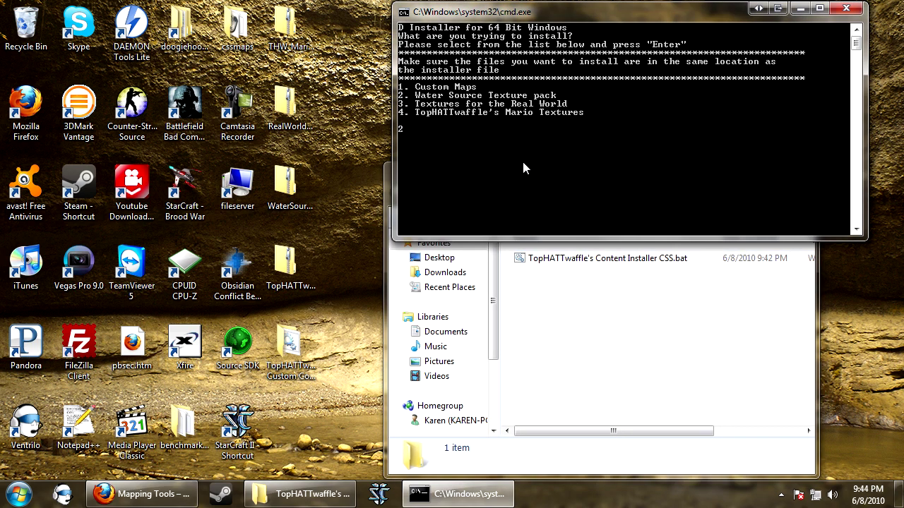
pyautogui.press('Return')
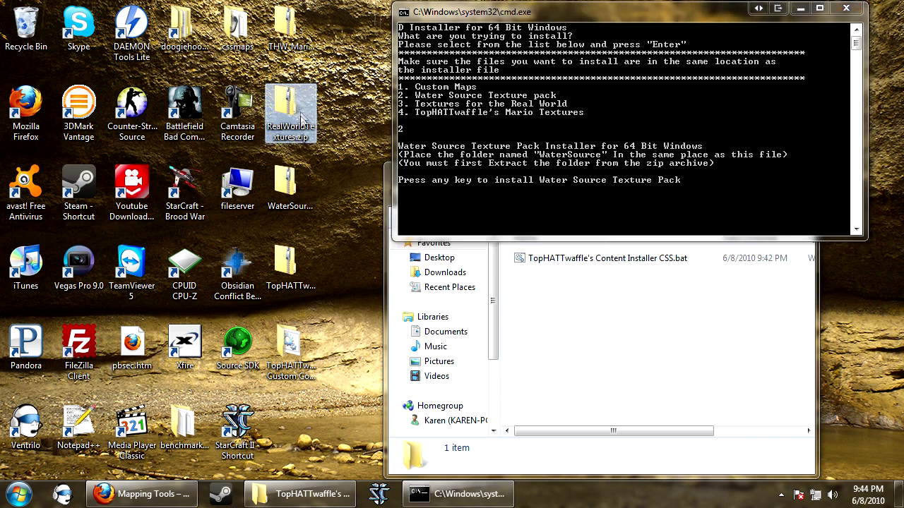
pyautogui.click(291, 191)
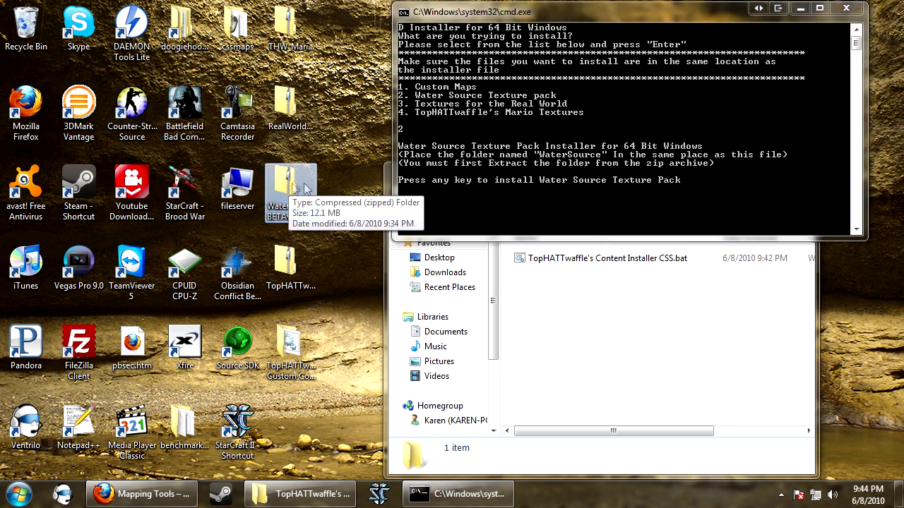
# - Copy the WaterSource folder from WaterSourceBETAv1.0.zip into the installer folder and close the zip
pyautogui.doubleClick(302, 191)
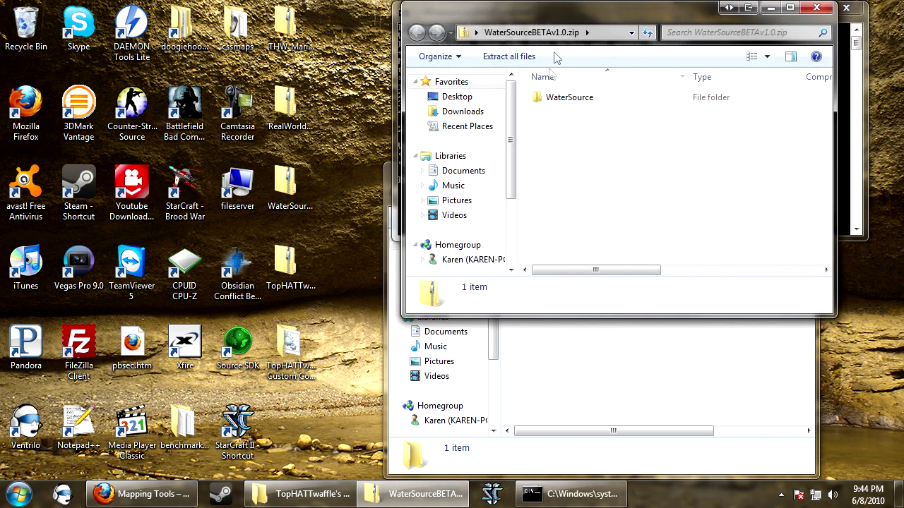
pyautogui.moveTo(600, 18); pyautogui.dragTo(155, 56)
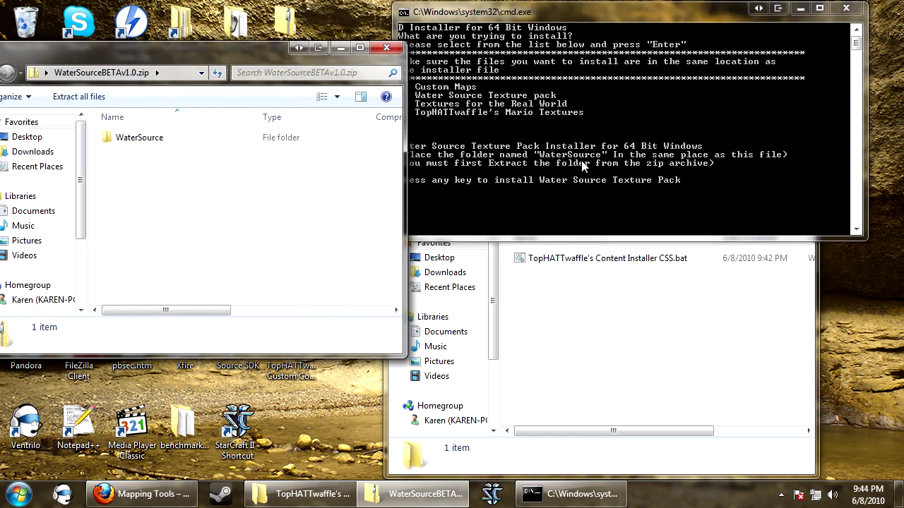
pyautogui.moveTo(137, 145); pyautogui.dragTo(631, 362)
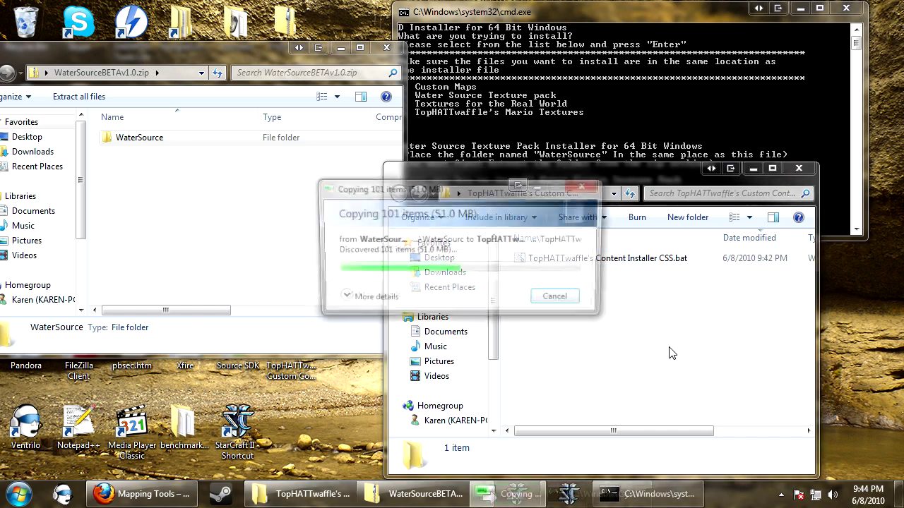
pyautogui.click(386, 47)
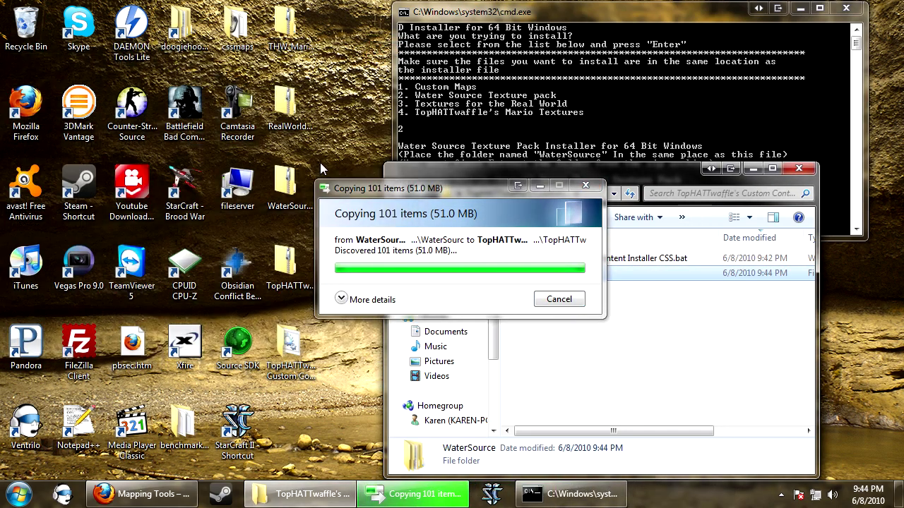
pyautogui.rightClick(319, 169)
pyautogui.click(352, 206)
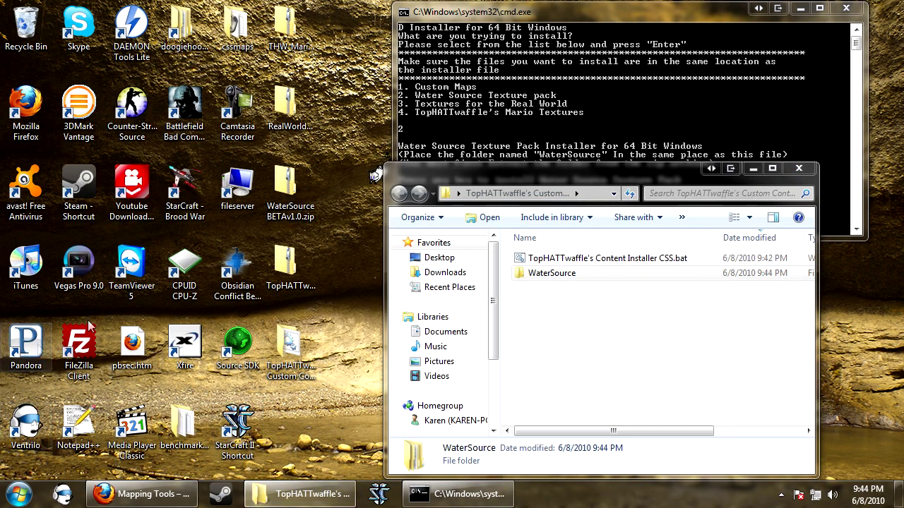
pyautogui.click(19, 494)
# - Browse to D:\Program Files (x86)\Steam\steamapps\...\cstrike\materials in Explorer
pyautogui.click(211, 312)
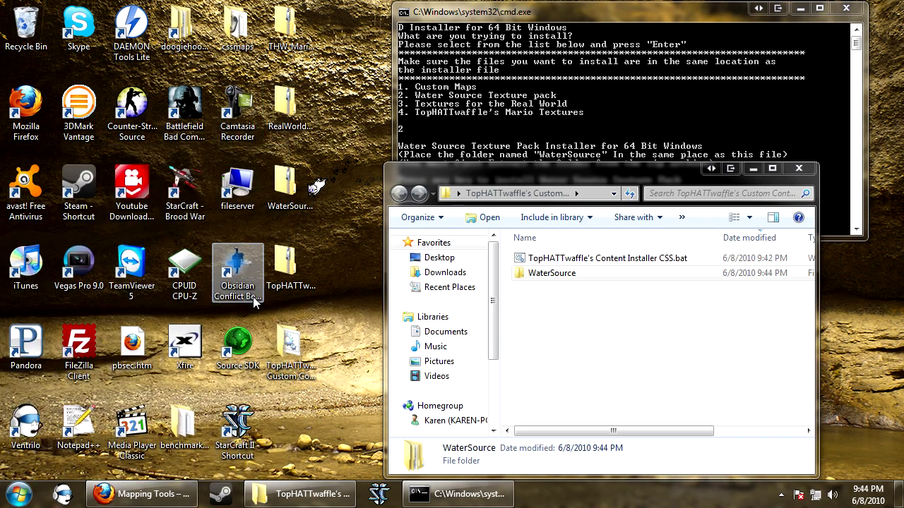
pyautogui.doubleClick(173, 180)
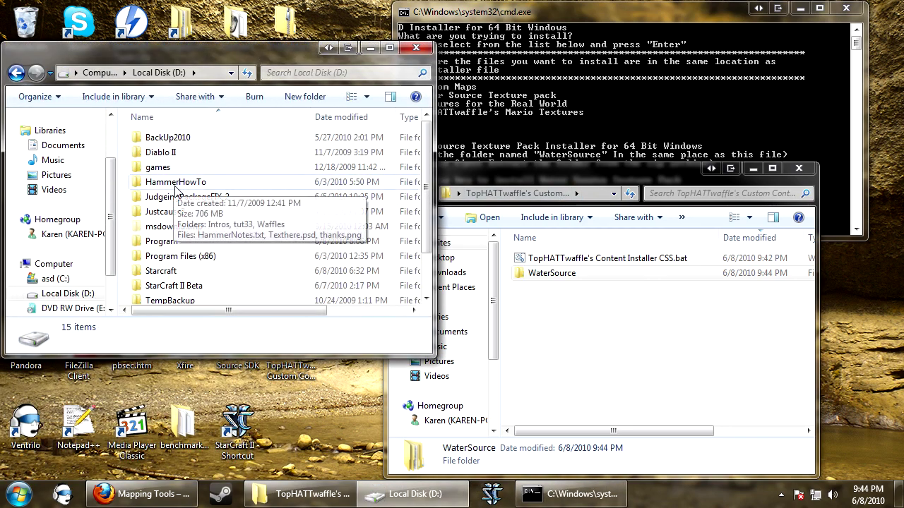
pyautogui.doubleClick(204, 256)
pyautogui.doubleClick(168, 169)
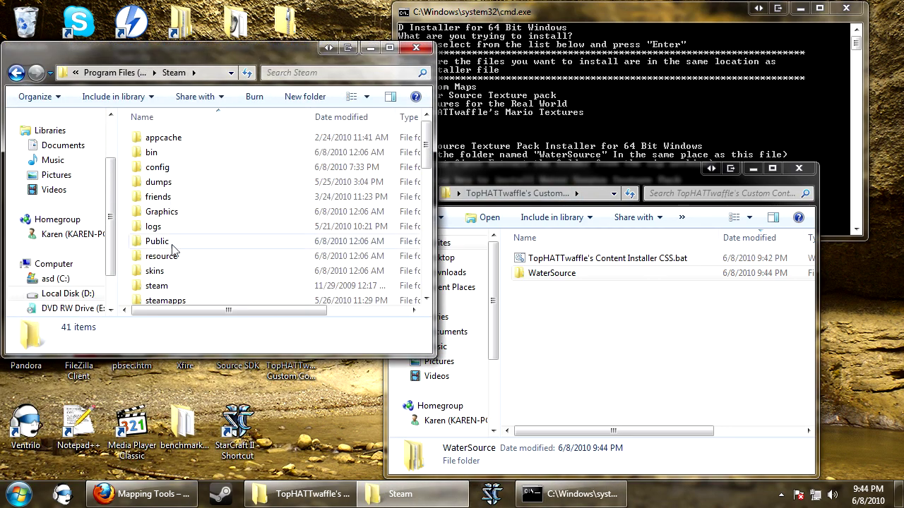
pyautogui.doubleClick(170, 302)
pyautogui.click(168, 154)
pyautogui.doubleClick(168, 153)
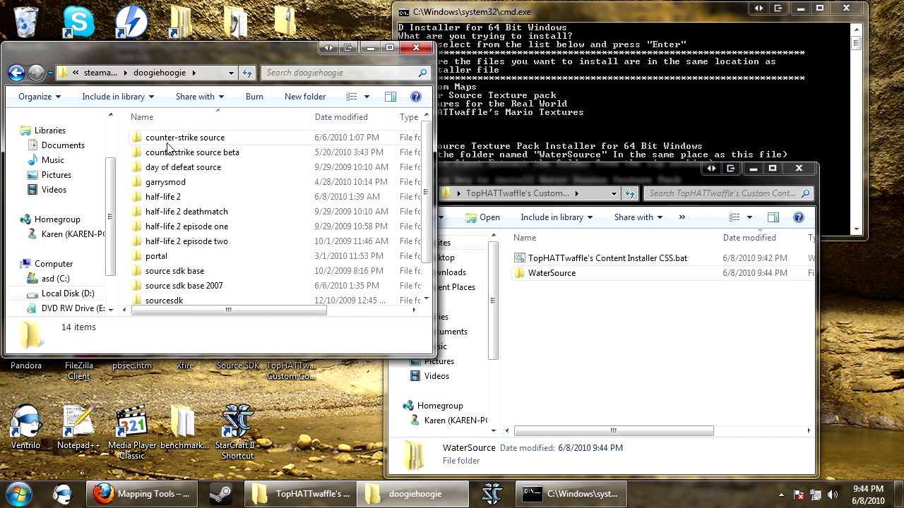
pyautogui.doubleClick(164, 138)
pyautogui.doubleClick(159, 151)
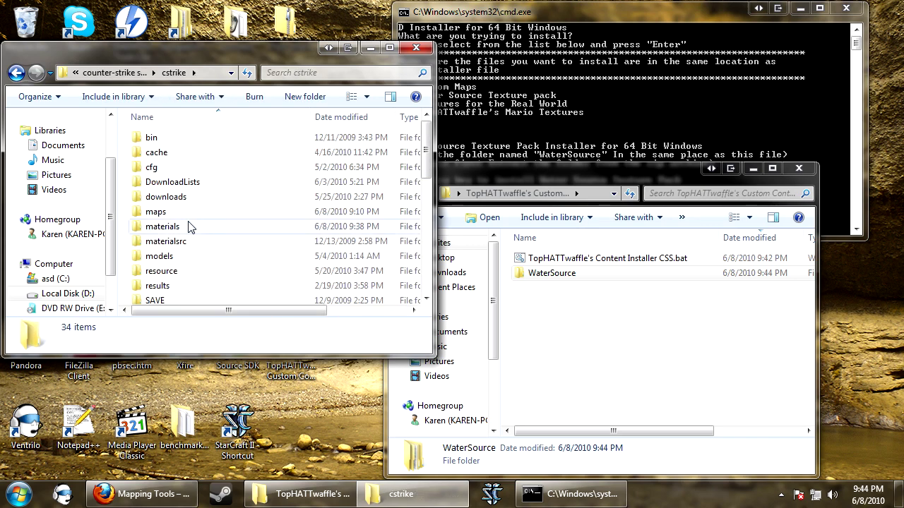
pyautogui.doubleClick(193, 226)
# - Delete the old Watersource folder, then start the Water Source texture pack install
pyautogui.write('wood')
pyautogui.click(187, 252)
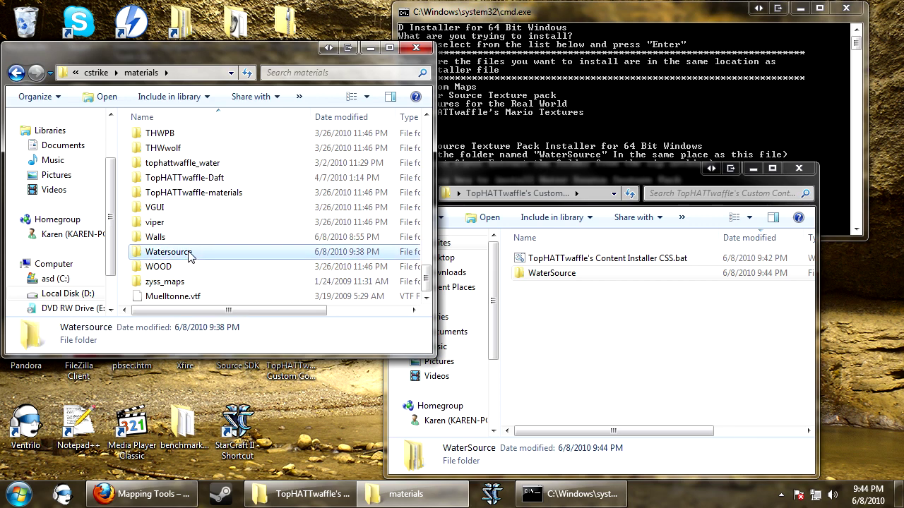
pyautogui.press('Delete')
pyautogui.click(187, 252)
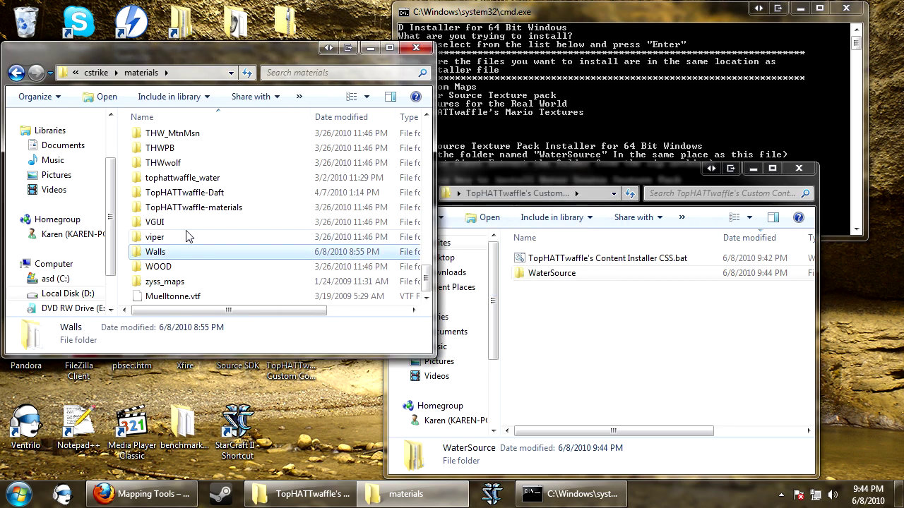
pyautogui.press('Up')
pyautogui.press('Up')
pyautogui.press('Up')
pyautogui.press('Up')
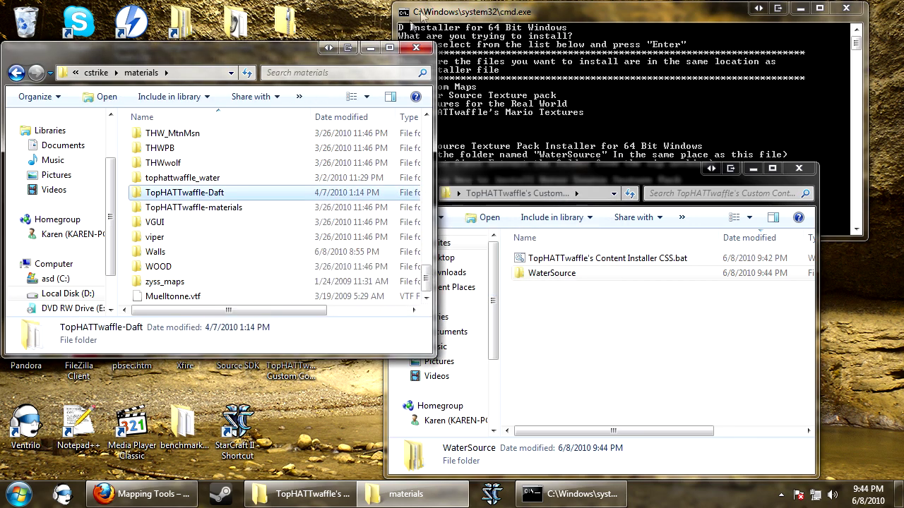
pyautogui.click(250, 223)
pyautogui.scroll(2, 251, 223)
pyautogui.scroll(-2, 248, 223)
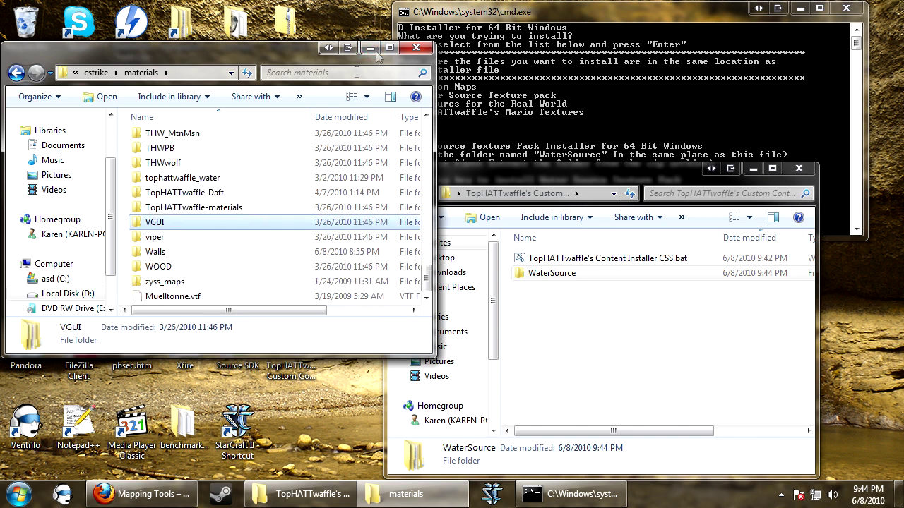
pyautogui.scroll(1, 268, 231)
pyautogui.click(265, 223)
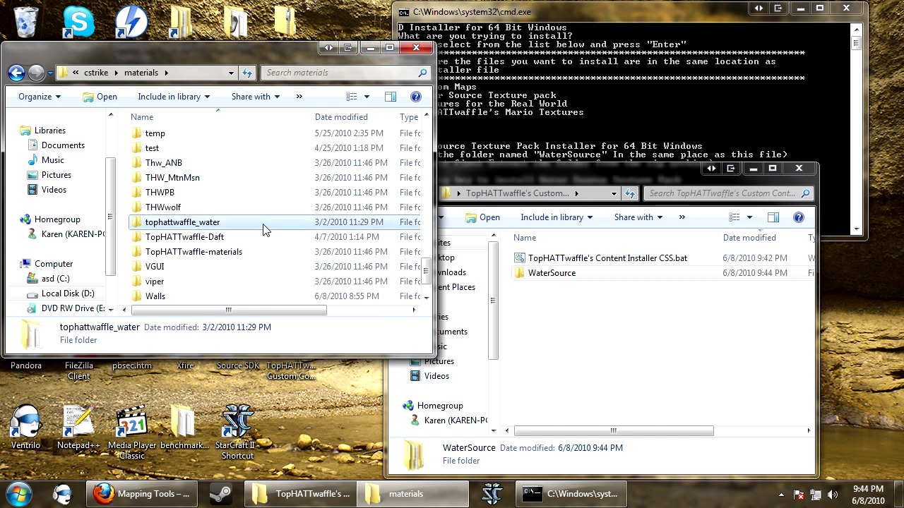
pyautogui.click(212, 207)
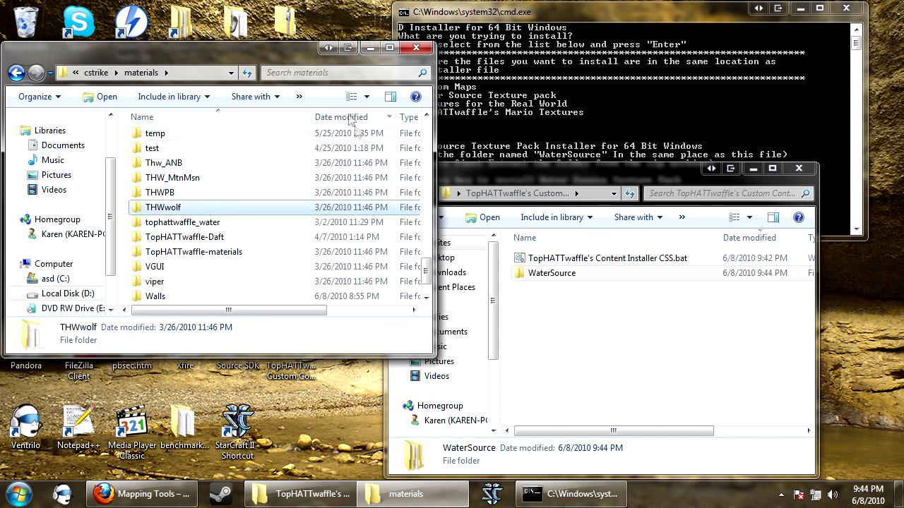
pyautogui.click(370, 48)
pyautogui.click(494, 107)
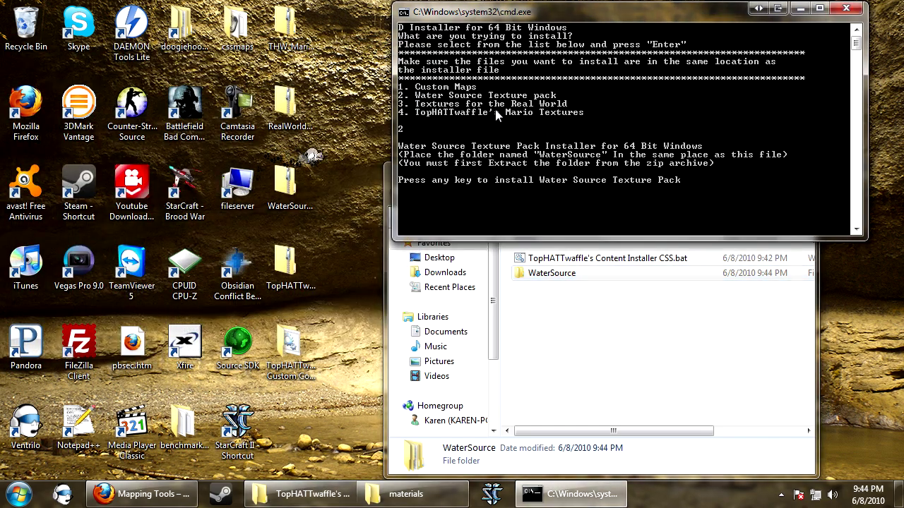
pyautogui.press('Return')
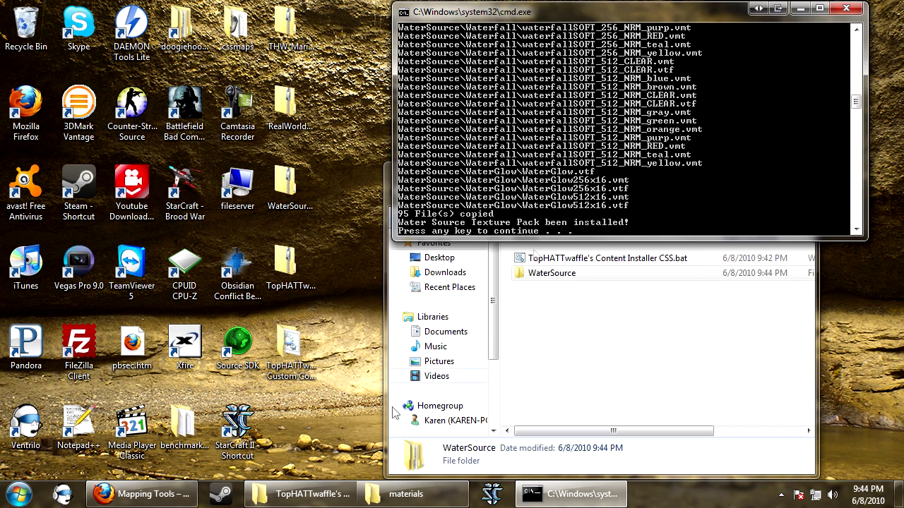
# - Check that the new Watersource folder is present in cstrike\materials
pyautogui.click(406, 494)
pyautogui.click(192, 219)
pyautogui.scroll(-2, 200, 231)
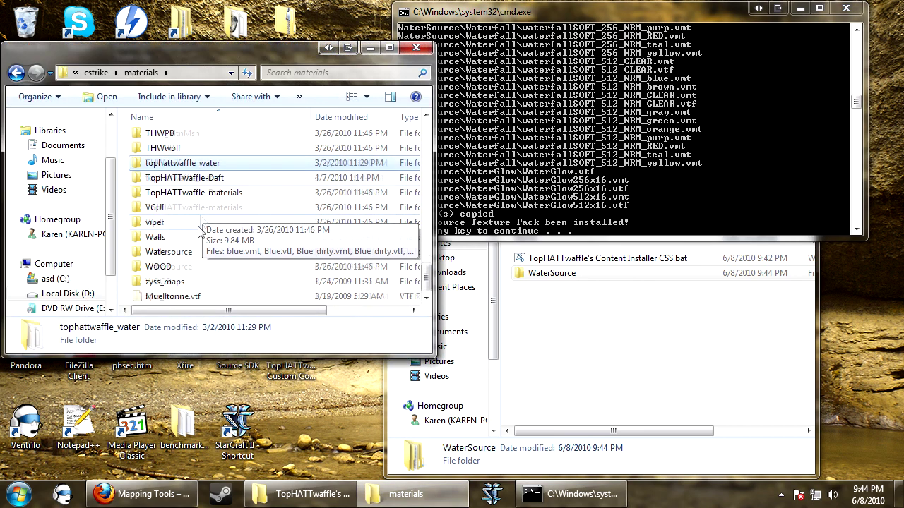
pyautogui.doubleClick(169, 252)
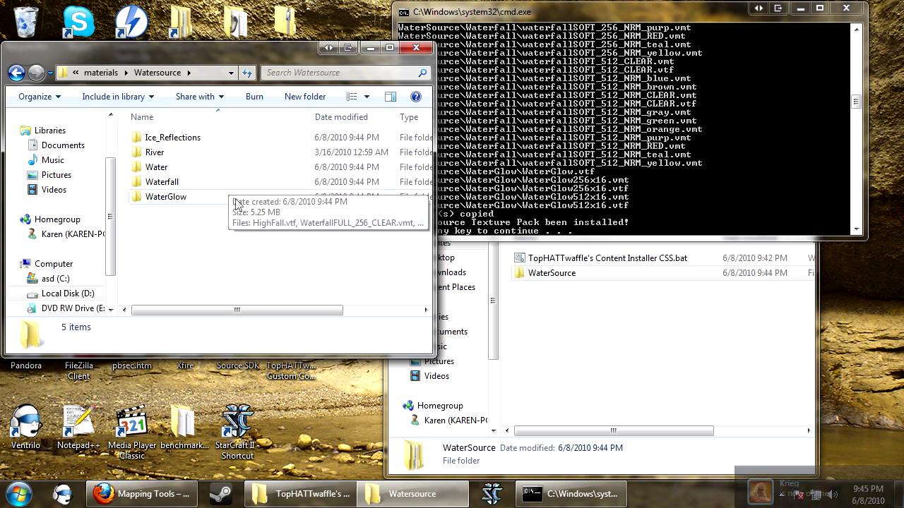
pyautogui.press('BackSpace')
pyautogui.click(370, 47)
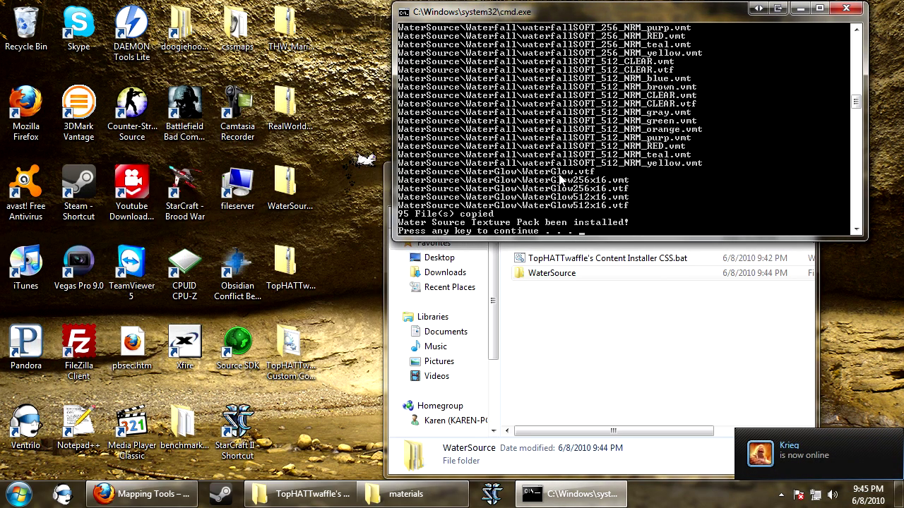
# - Answer 1 then 2 to run the Water Source texture pack install again
pyautogui.press('Return')
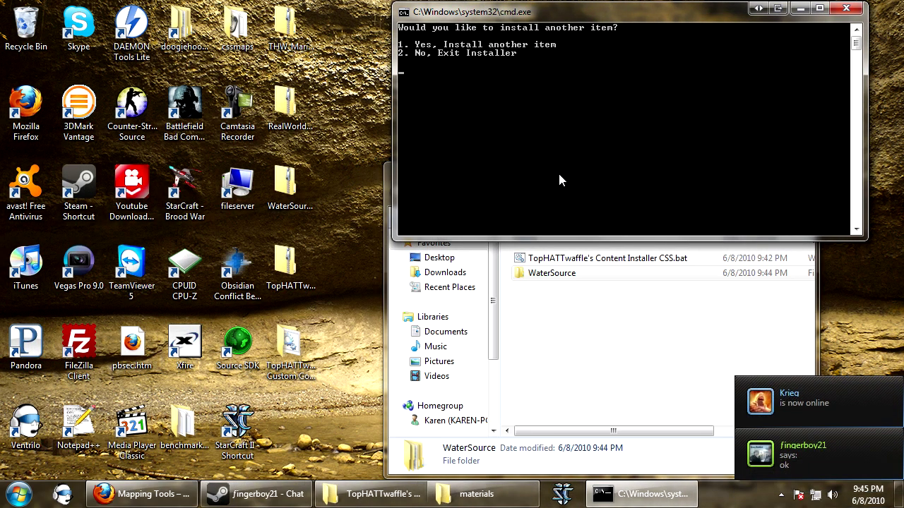
pyautogui.write('1')
pyautogui.press('Return')
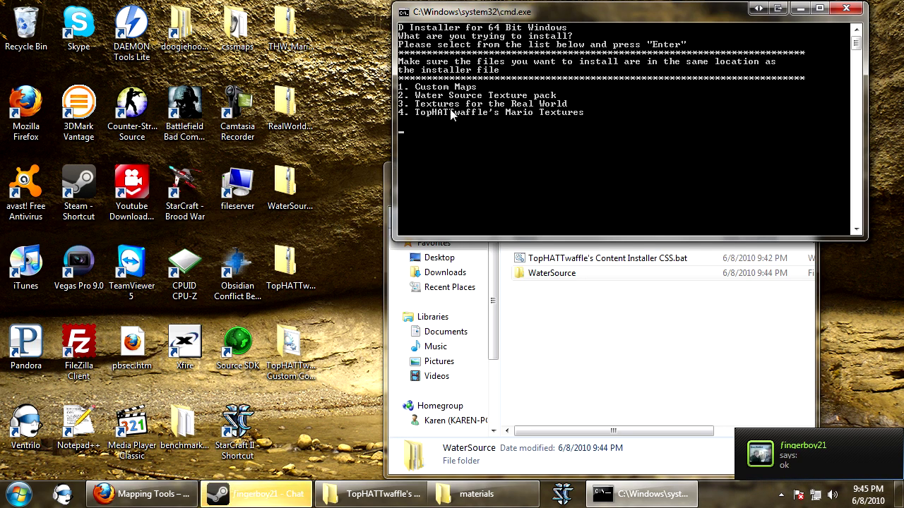
pyautogui.write('2')
pyautogui.press('Return')
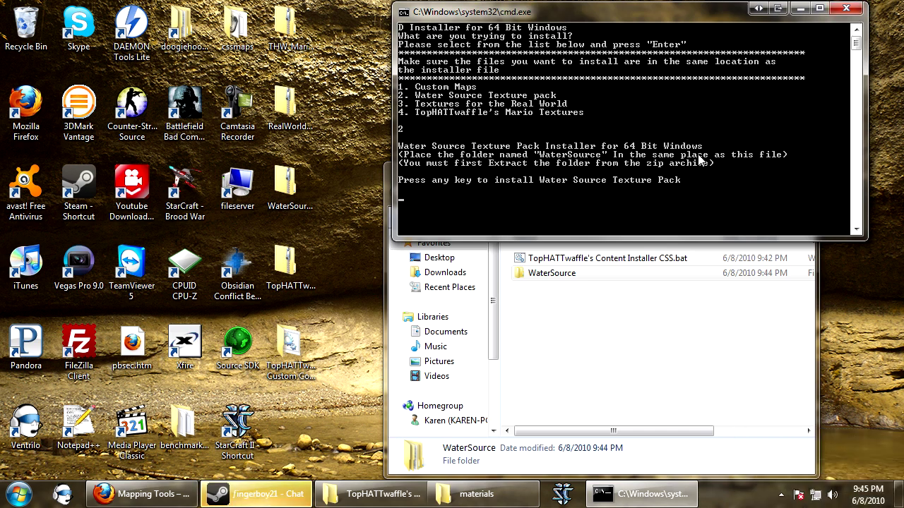
pyautogui.press('Return')
pyautogui.press('Return')
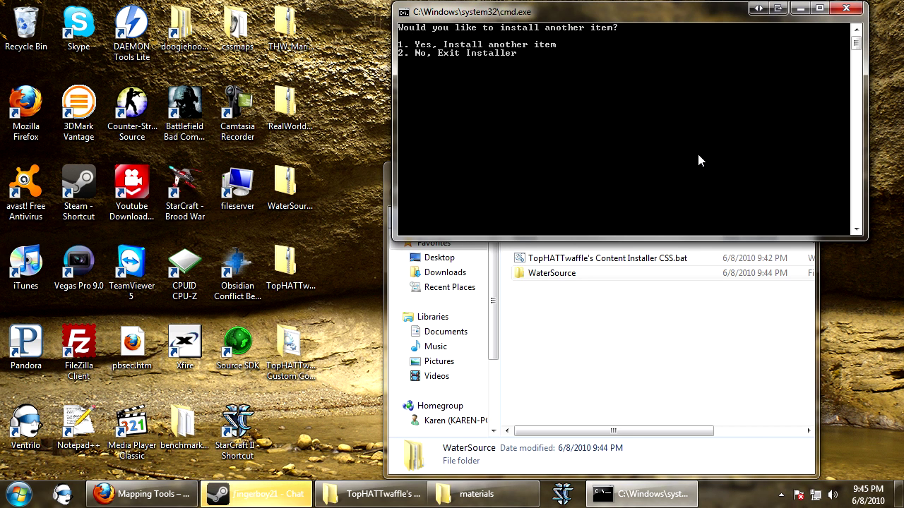
# - Answer 1 for another item and copy RealWorldTextures from its zip into the installer folder
pyautogui.write('1')
pyautogui.press('Return')
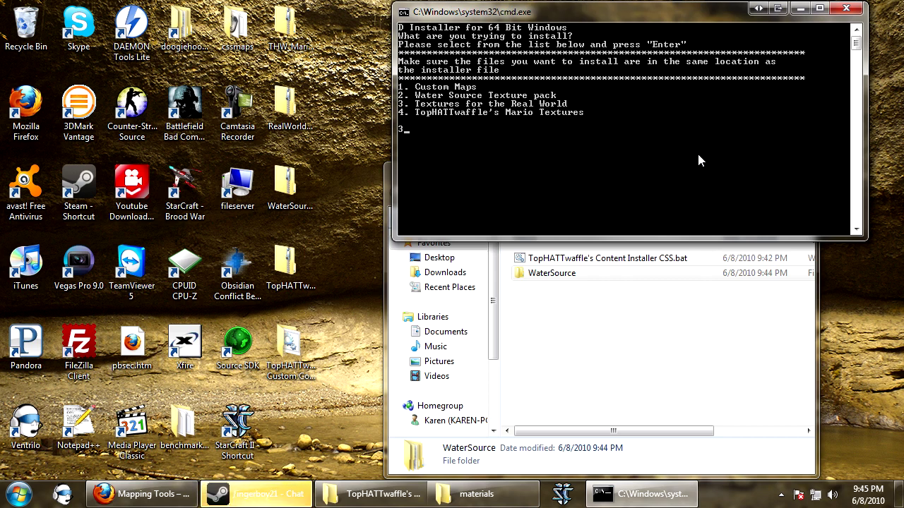
pyautogui.press('Return')
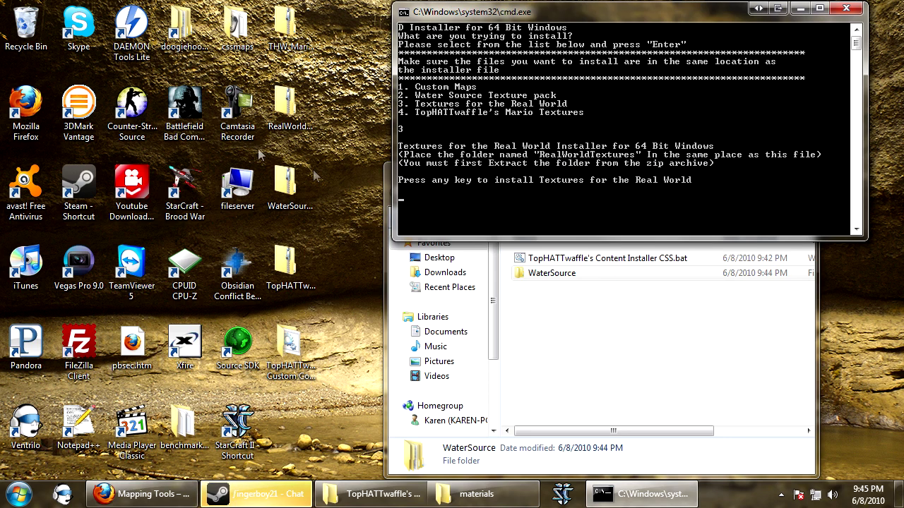
pyautogui.doubleClick(286, 108)
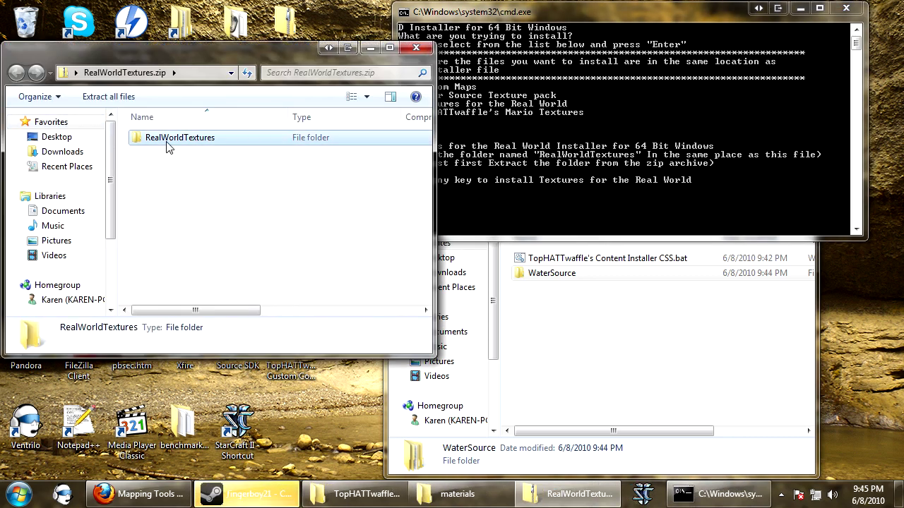
pyautogui.moveTo(163, 143); pyautogui.dragTo(585, 308)
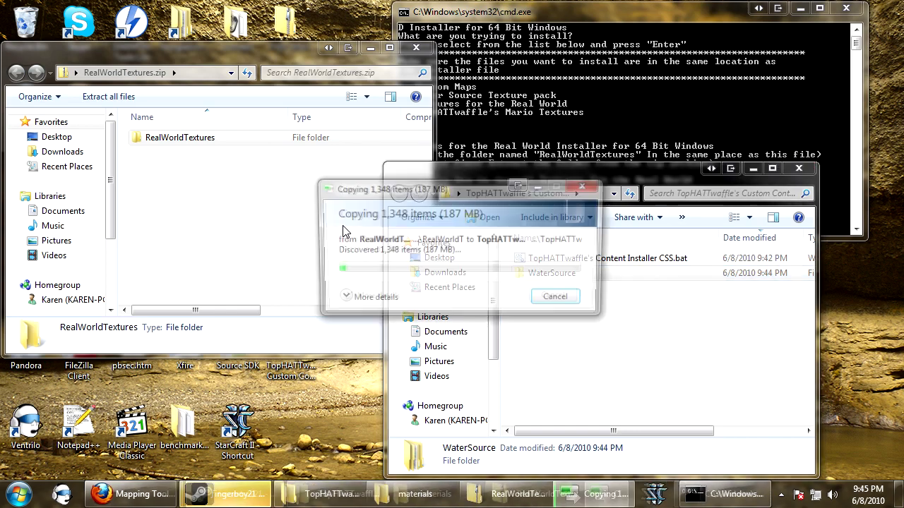
pyautogui.click(342, 232)
pyautogui.click(372, 48)
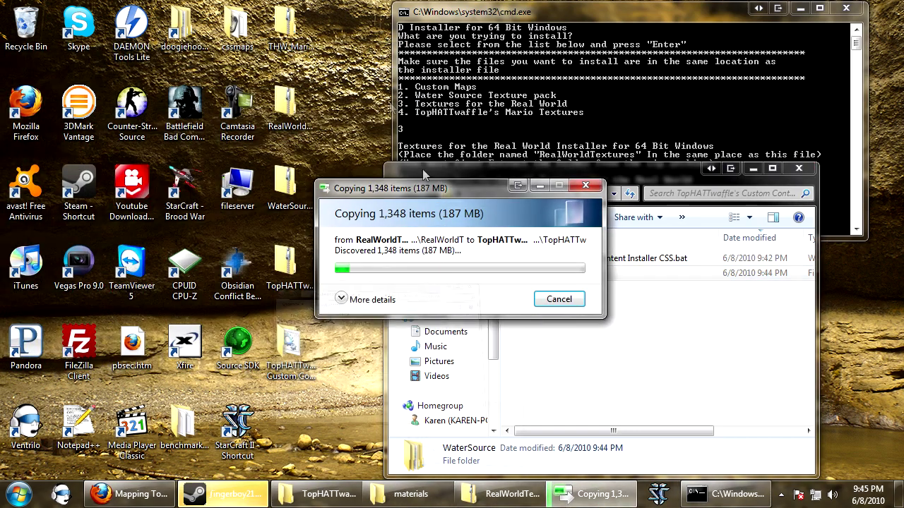
pyautogui.moveTo(438, 189); pyautogui.dragTo(196, 103)
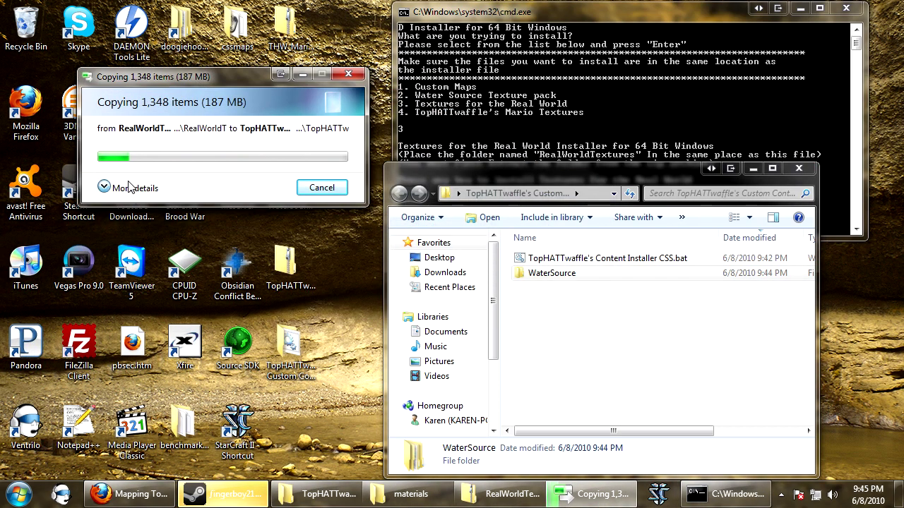
pyautogui.click(106, 187)
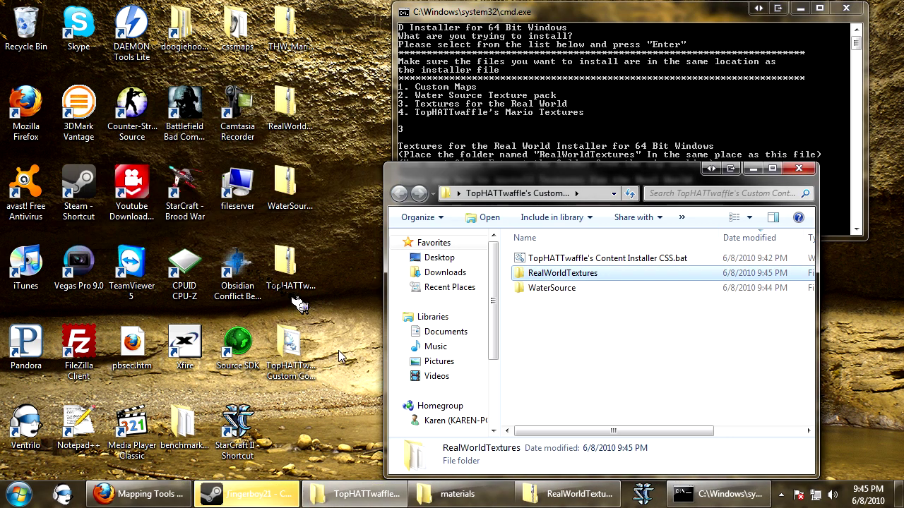
# - Start the Real World textures install and check RealWorldTextures arrived in materials
pyautogui.click(623, 109)
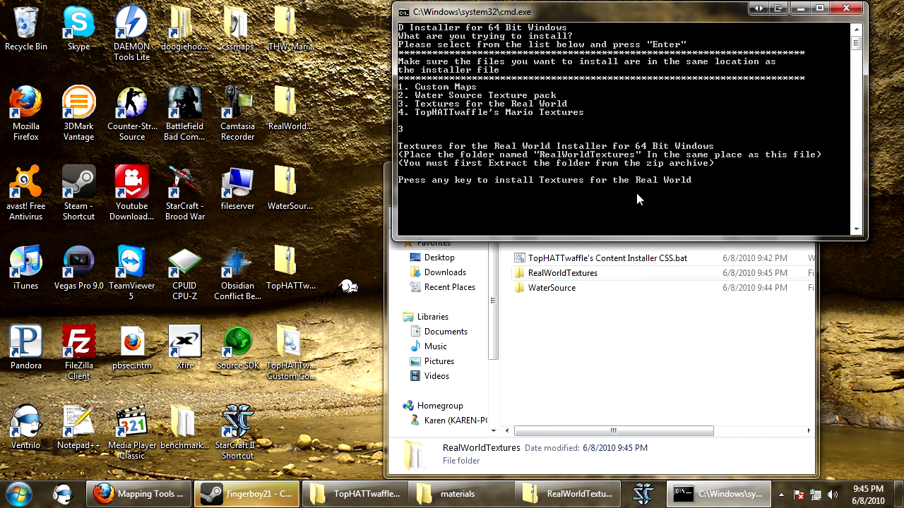
pyautogui.press('Return')
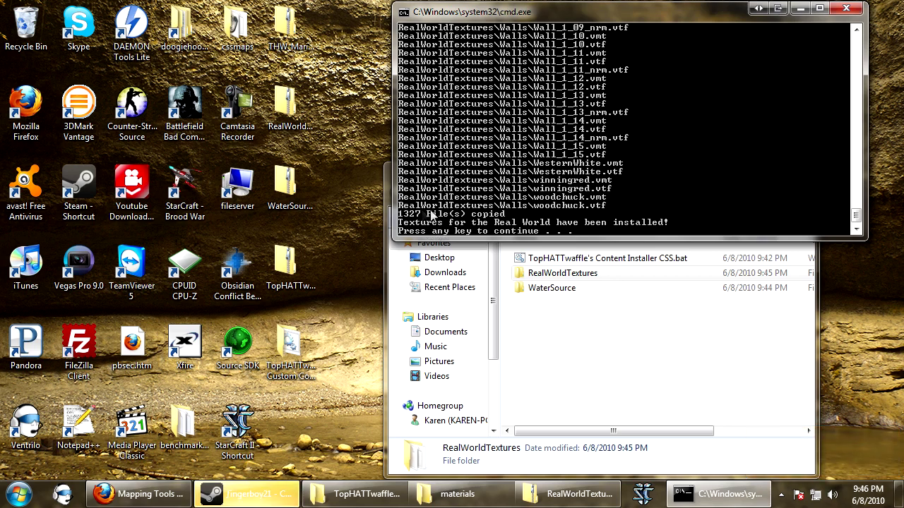
pyautogui.click(452, 494)
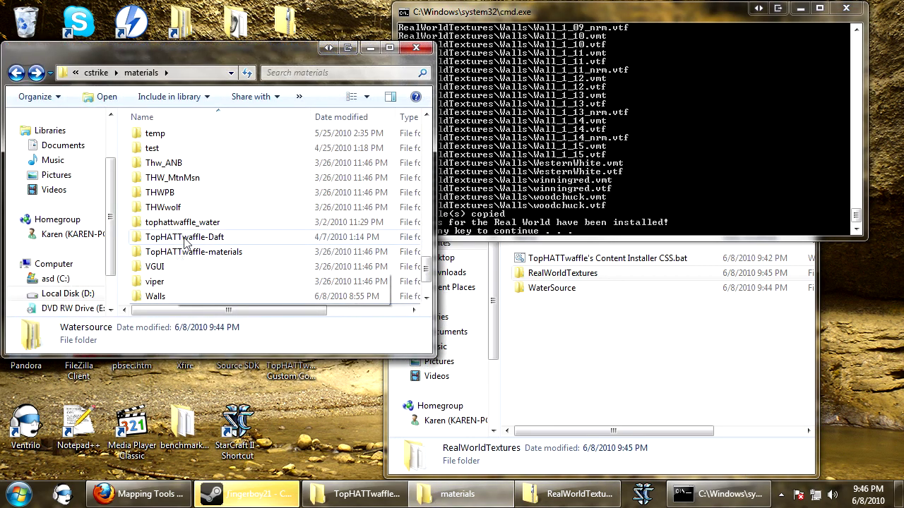
pyautogui.click(184, 238)
pyautogui.hotkey('ctrl', 'v')
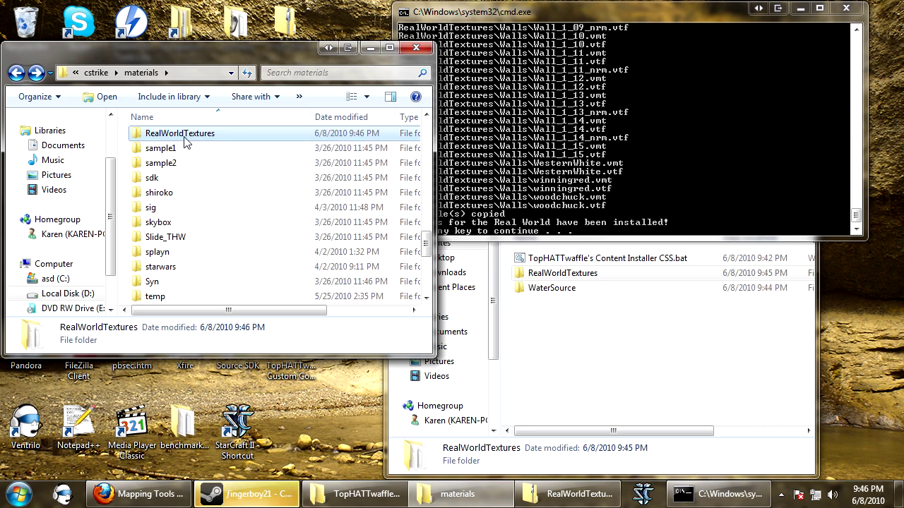
# - Return to the installer and continue past the installation-finished message
pyautogui.click(653, 139)
pyautogui.click(194, 254)
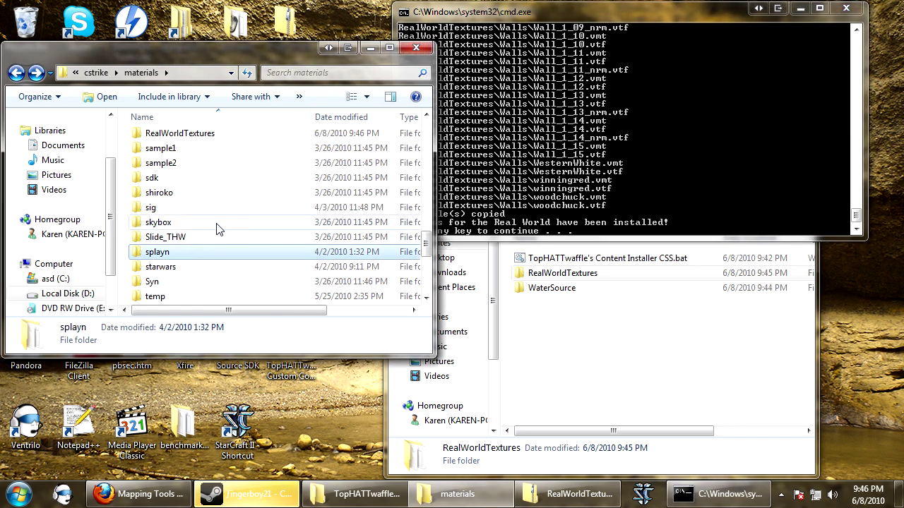
pyautogui.scroll(-1, 194, 254)
pyautogui.click(621, 146)
pyautogui.press('Return')
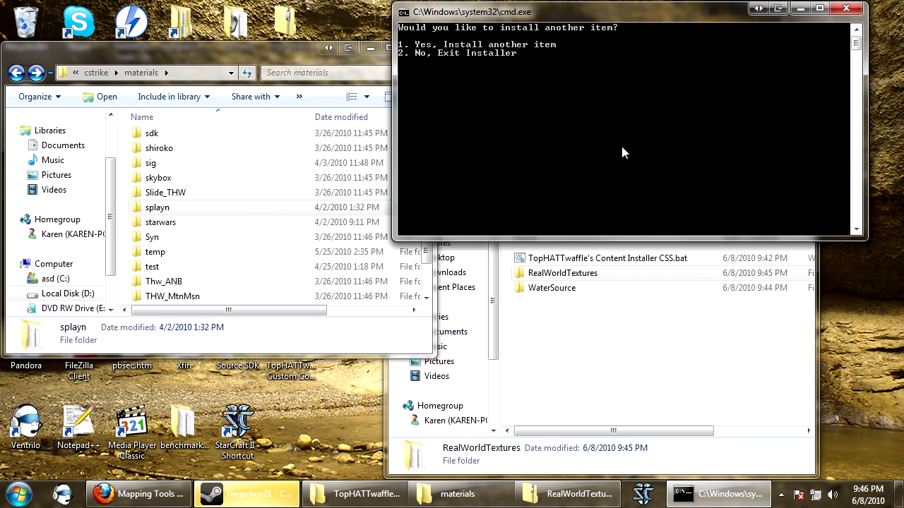
# - Answer 1, then 4 to choose TopHATTwaffle's Mario Textures
pyautogui.write('1')
pyautogui.press('Return')
pyautogui.write('4')
pyautogui.press('Return')
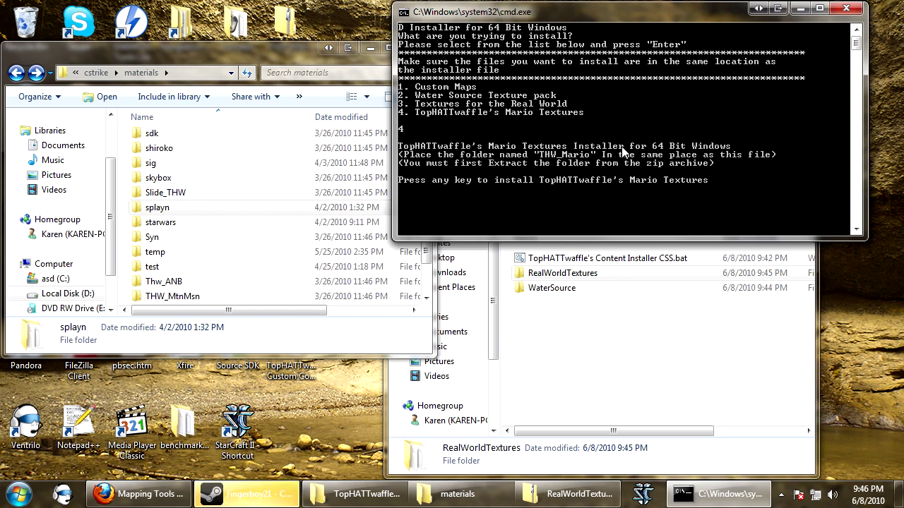
# - Copy THW_Mario from its zip into the installer folder and run the Mario install
pyautogui.click(360, 48)
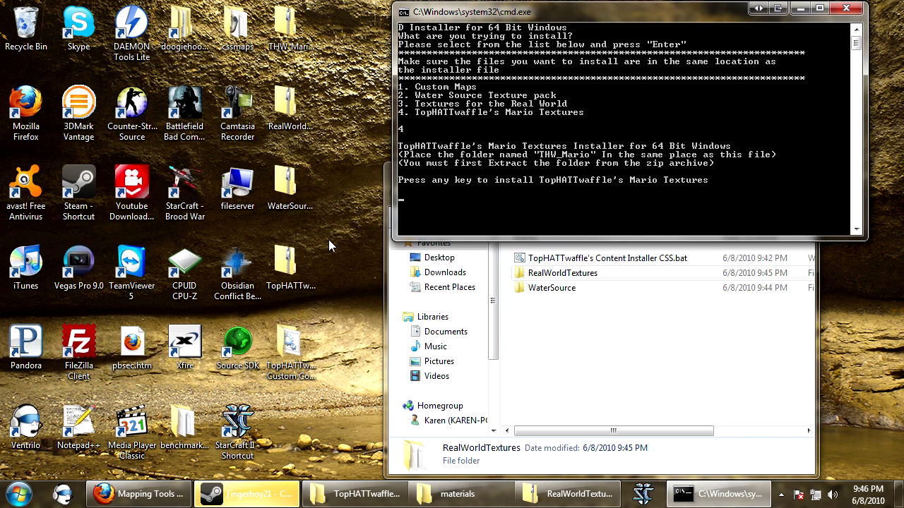
pyautogui.doubleClick(302, 34)
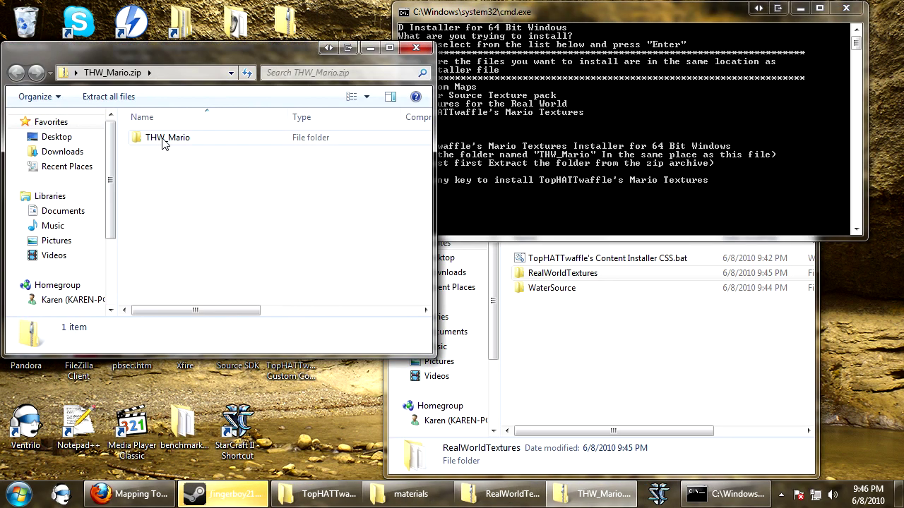
pyautogui.moveTo(162, 141); pyautogui.dragTo(729, 409)
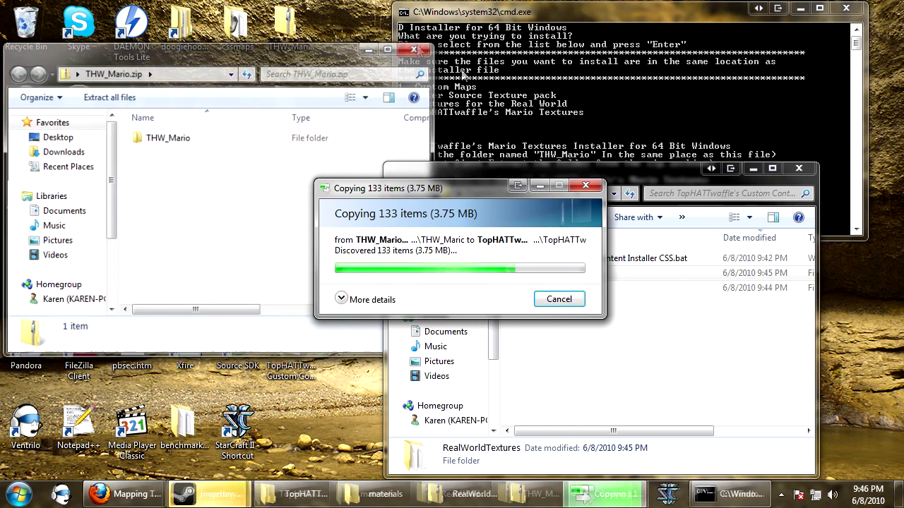
pyautogui.click(415, 47)
pyautogui.click(637, 154)
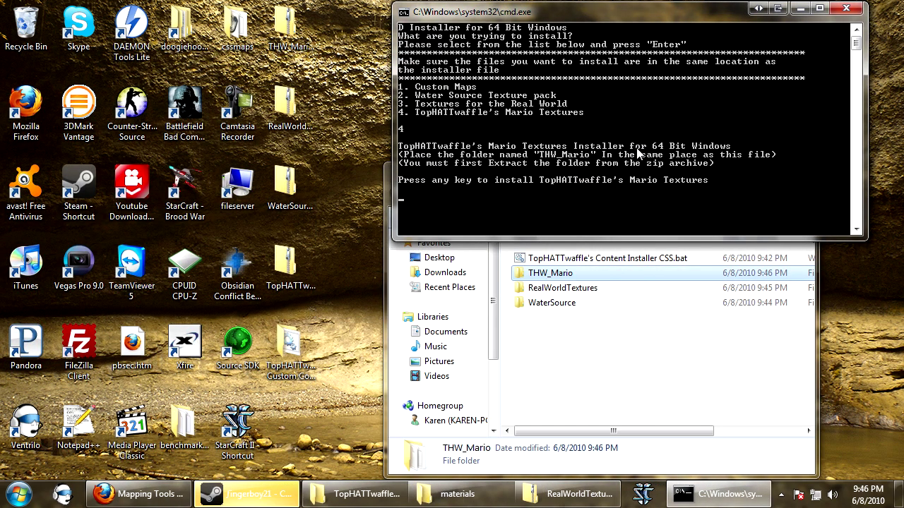
pyautogui.press('Return')
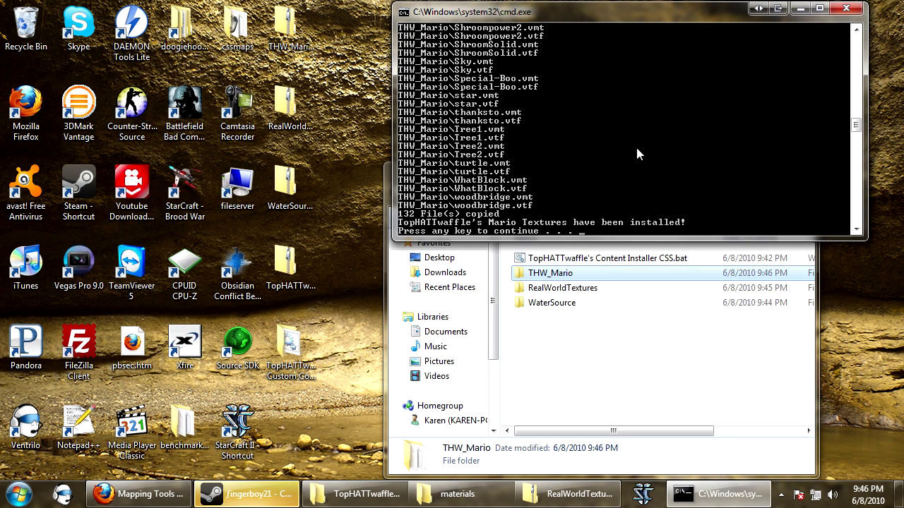
pyautogui.press('Return')
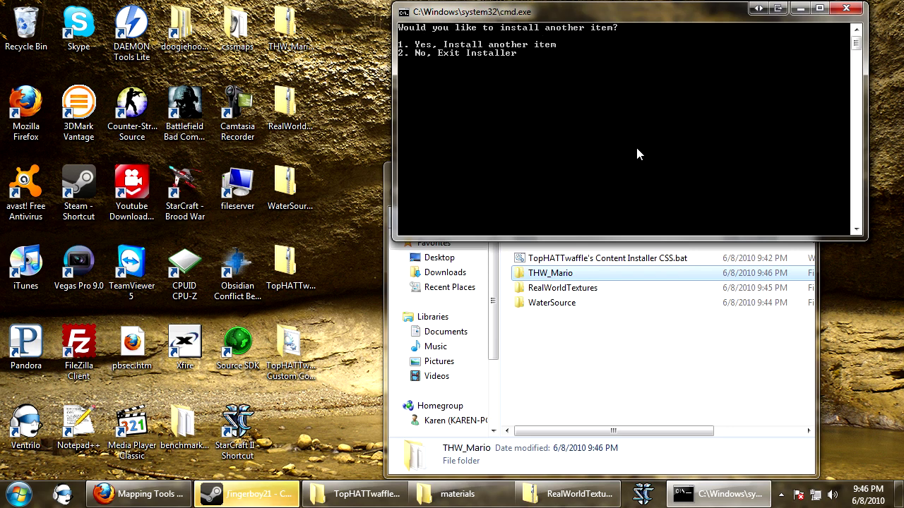
# - Choose to install another item, then open the maps folder inside cstrike
pyautogui.write('1')
pyautogui.press('Return')
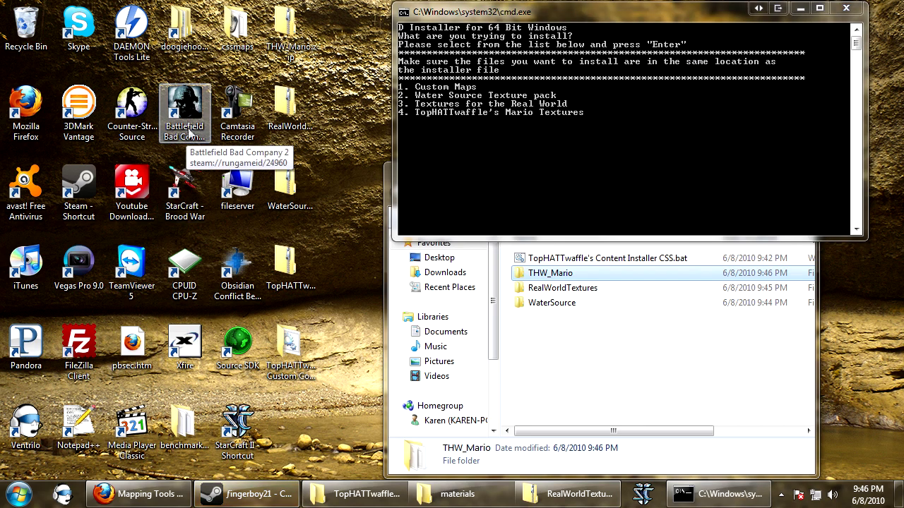
pyautogui.click(452, 494)
pyautogui.press('BackSpace')
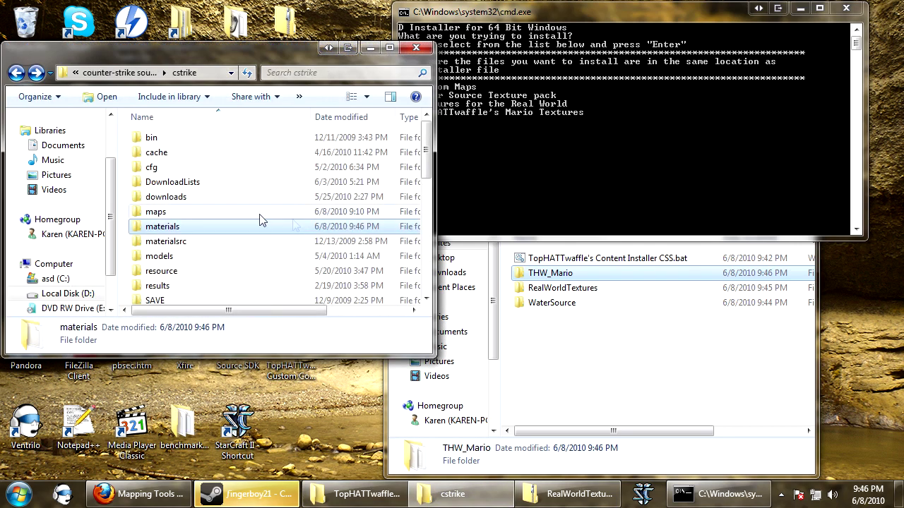
pyautogui.doubleClick(205, 212)
# - Copy the five .bsp maps, 3dskyboxmaking.bsp through aim_ag_texture_city_advanced.bsp, into the installer folder
pyautogui.click(237, 154)
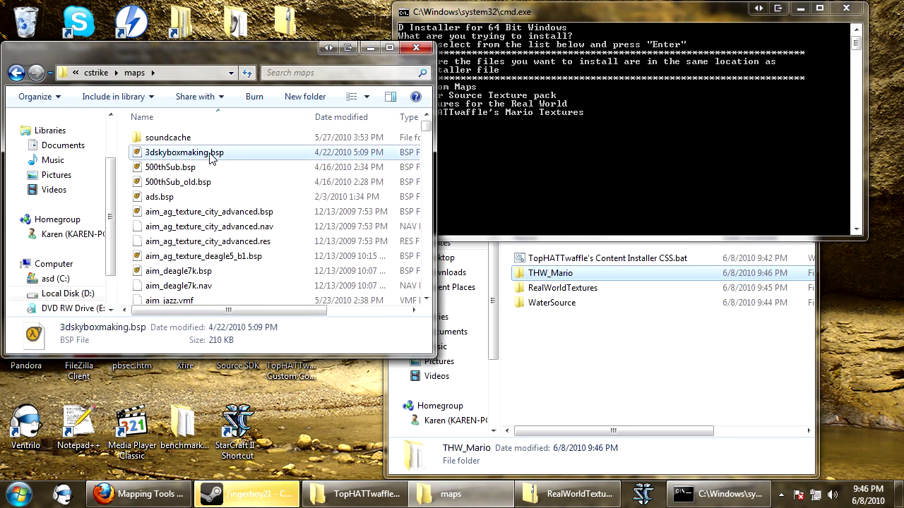
pyautogui.keyDown('shift'); pyautogui.click(187, 213); pyautogui.keyUp('shift')
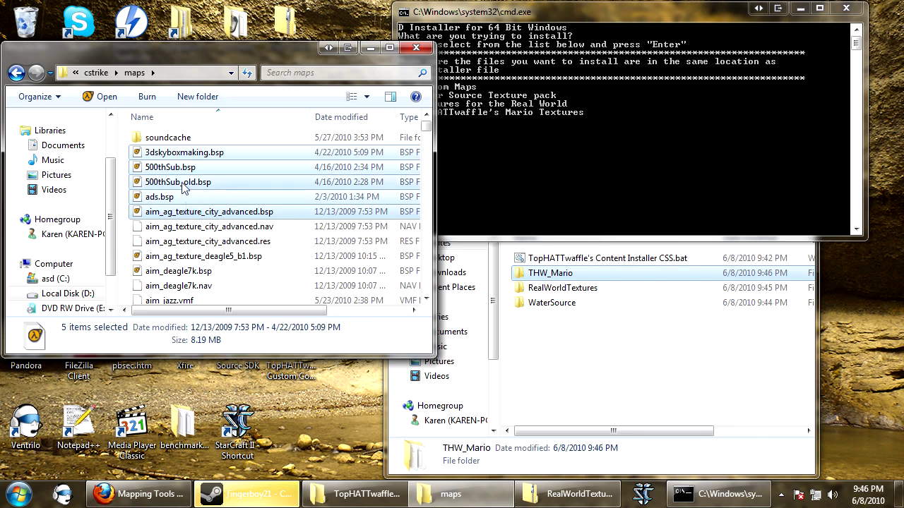
pyautogui.moveTo(183, 186); pyautogui.dragTo(605, 369)
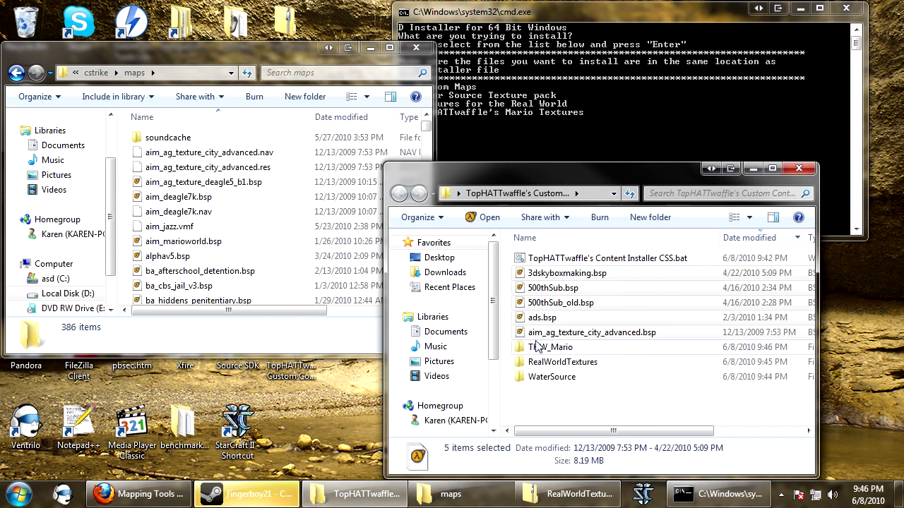
# - Move aim_ag_texture_city_advanced.nav into the installer folder, then minimize the maps window
pyautogui.click(212, 153)
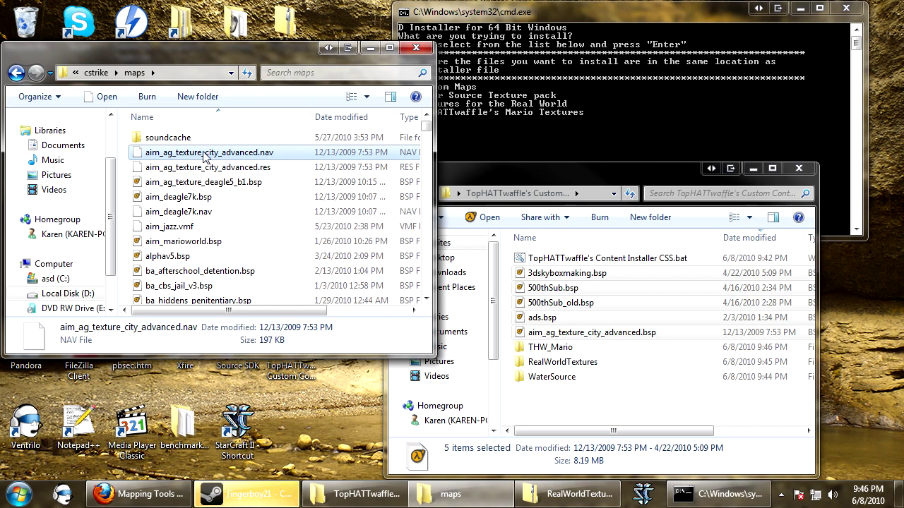
pyautogui.moveTo(205, 156); pyautogui.dragTo(657, 403)
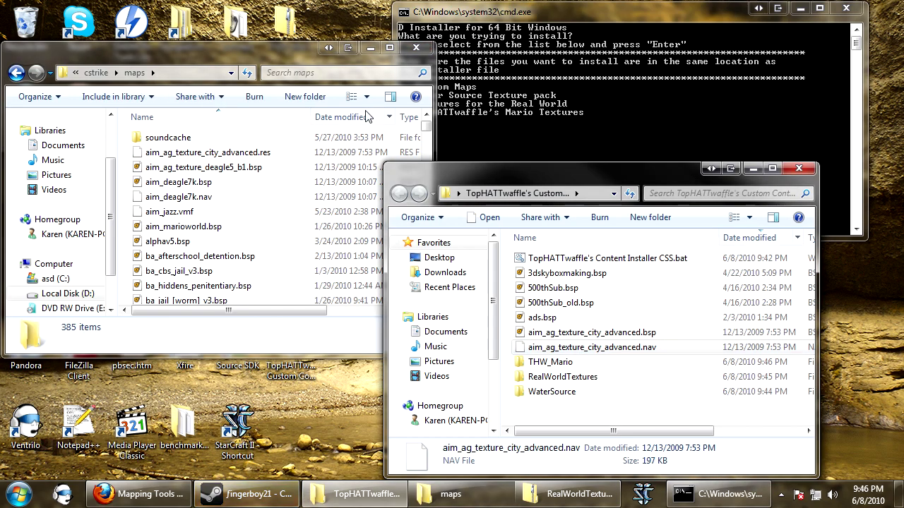
pyautogui.click(208, 152)
pyautogui.click(370, 47)
pyautogui.click(567, 144)
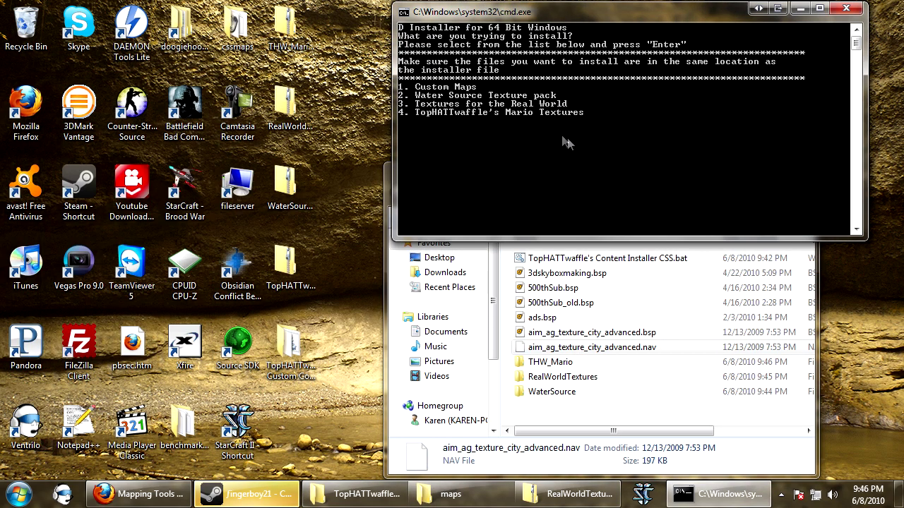
# - Pick option 1, Custom Maps, and install the five maps and nav file
pyautogui.write('1')
pyautogui.press('Return')
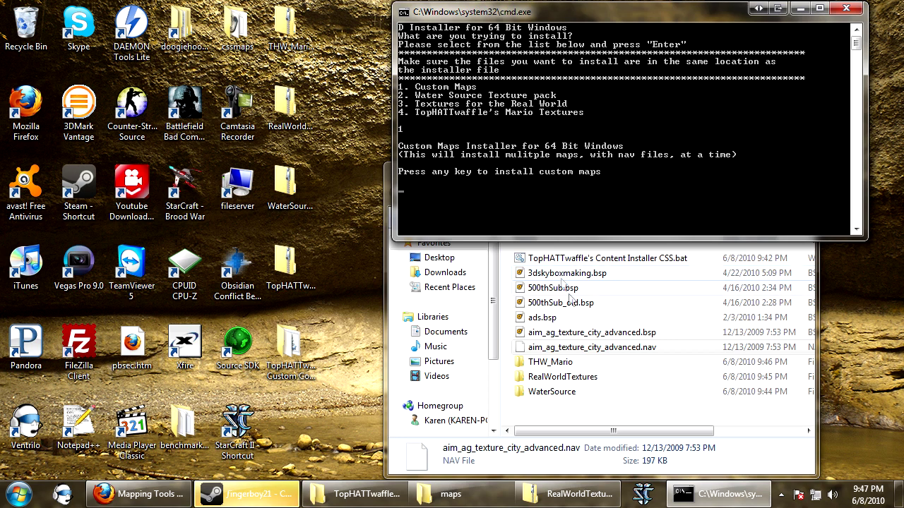
pyautogui.press('Return')
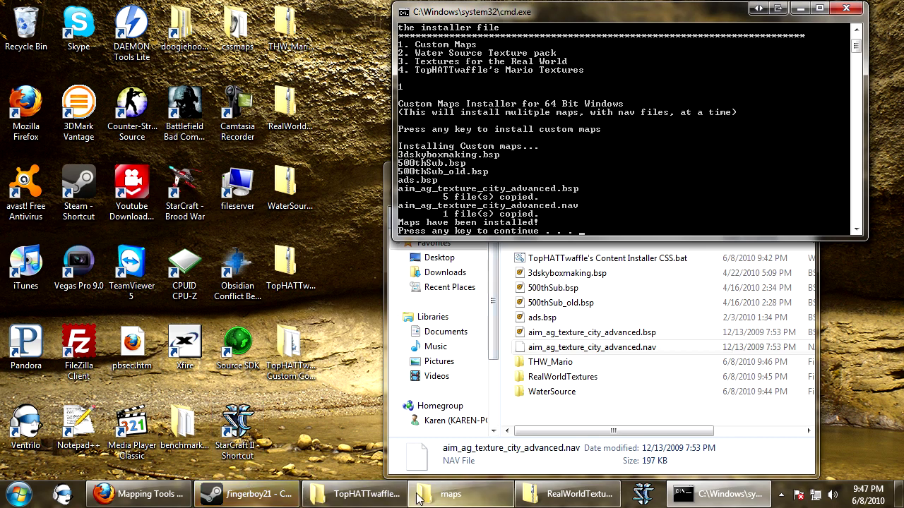
# - Close the maps folder window and exit the finished installer
pyautogui.click(450, 494)
pyautogui.click(180, 141)
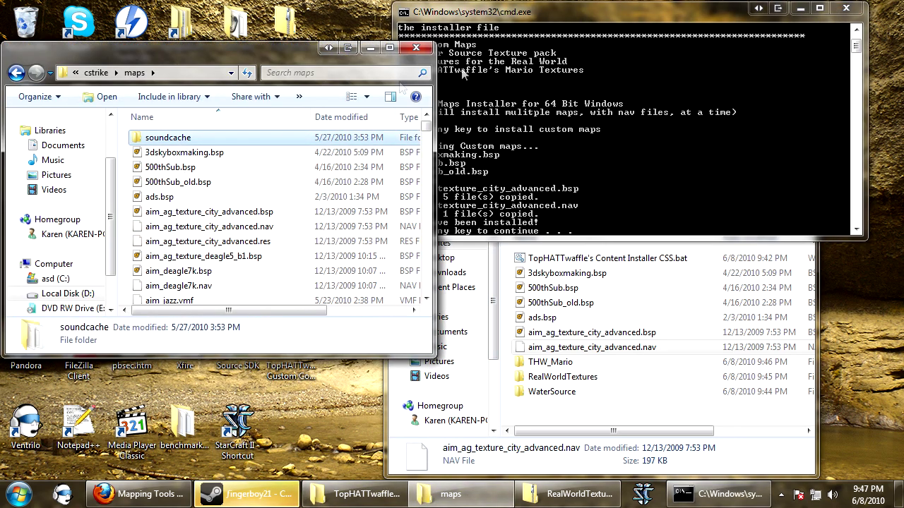
pyautogui.click(416, 48)
pyautogui.click(692, 137)
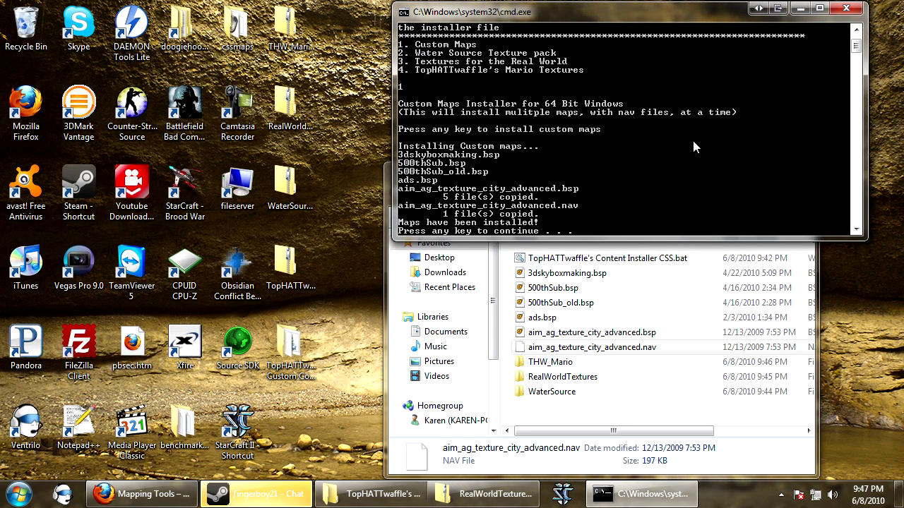
pyautogui.press('Return')
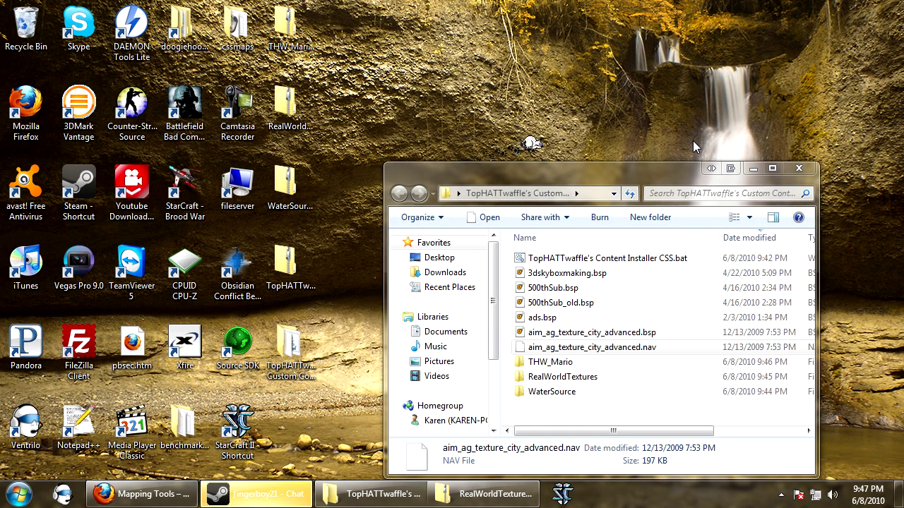
# - Close TopHATTwaffle's Custom Content Installer folder window, leaving the bare desktop
pyautogui.click(799, 168)
pyautogui.rightClick(618, 150)
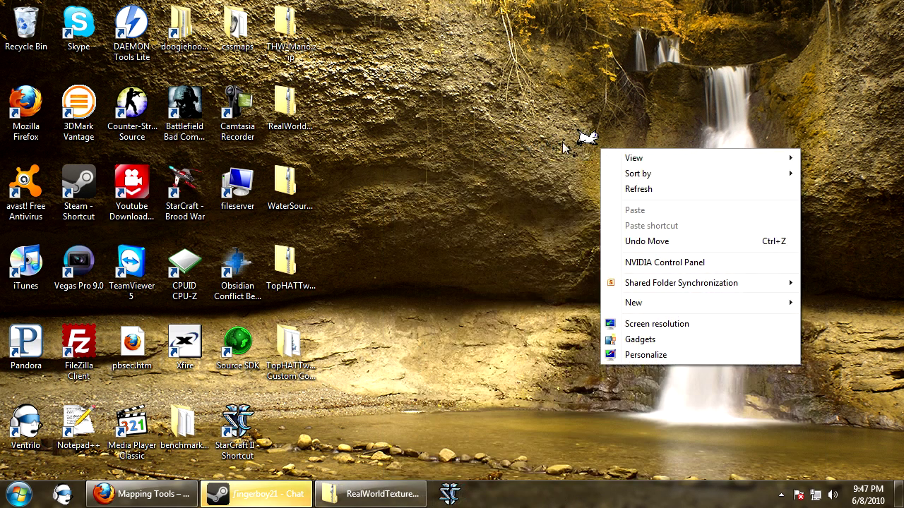
pyautogui.click(559, 142)
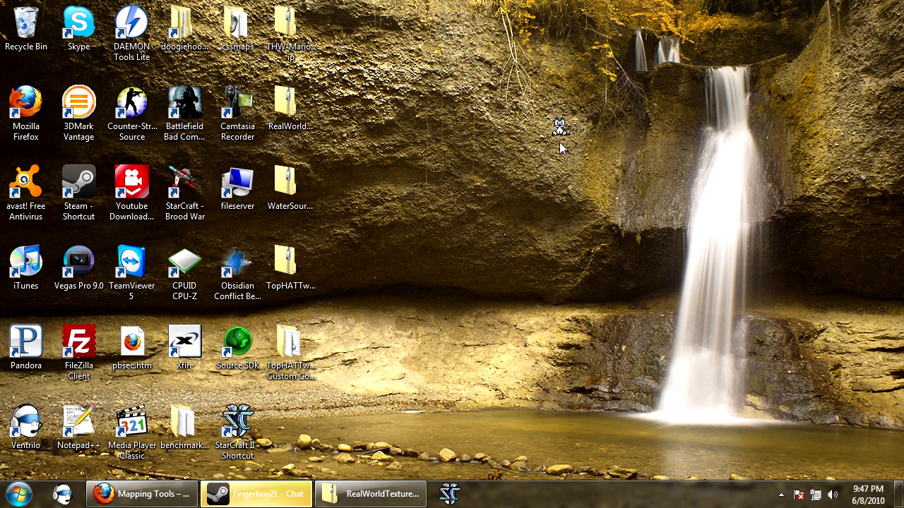